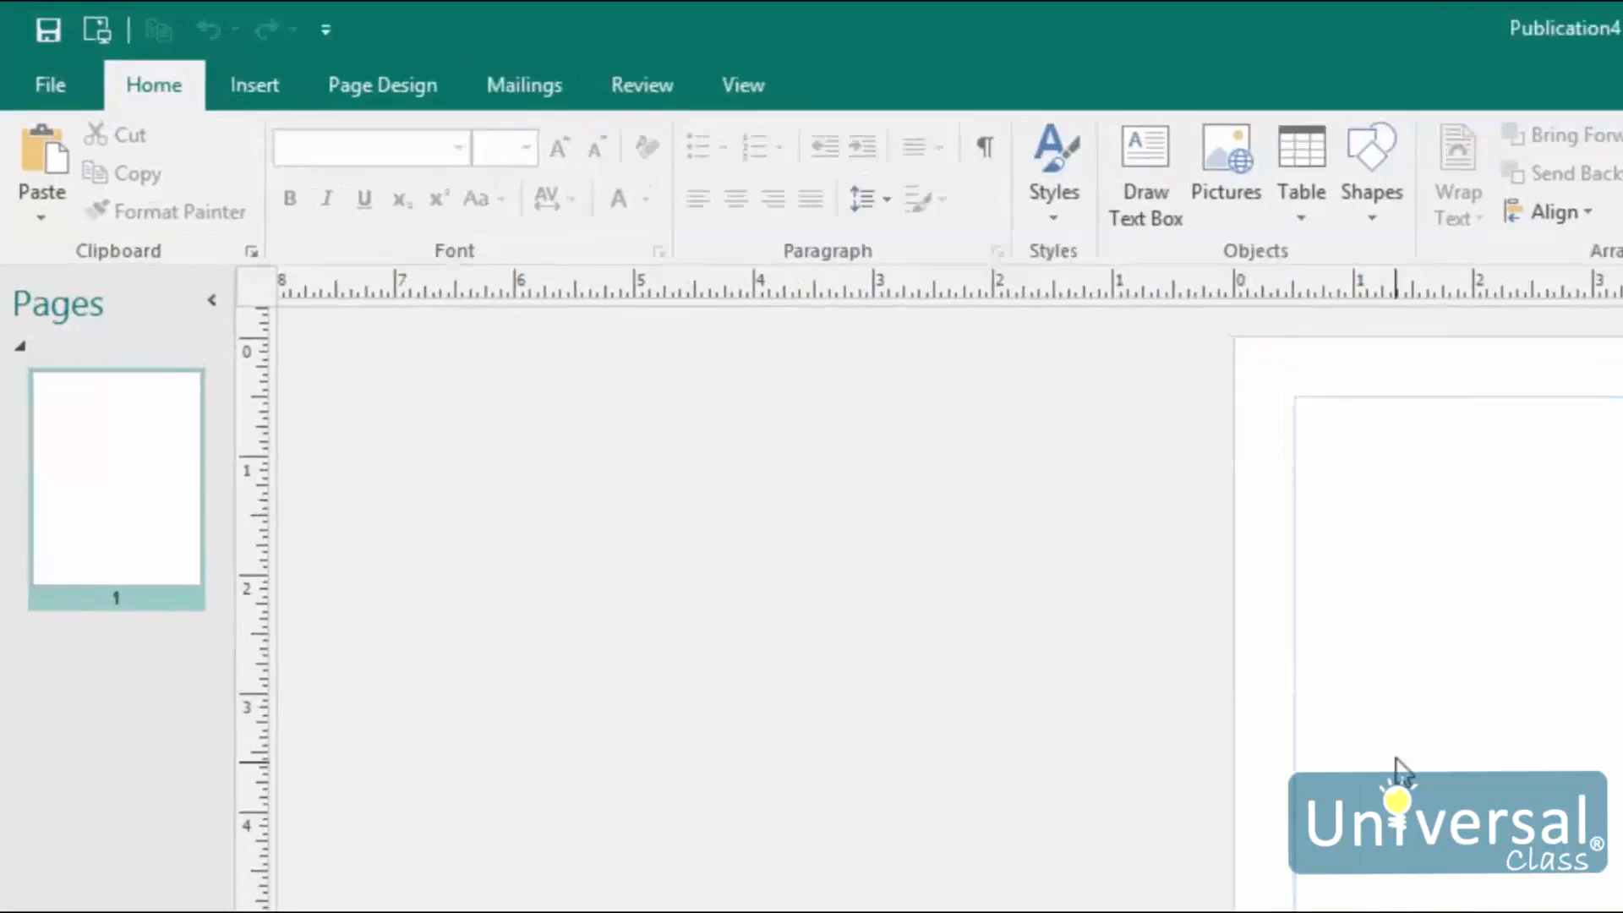
Start the step-by-step mail merge wizard, choose to type a new list, and proceed to creating the recipient list
click(724, 127)
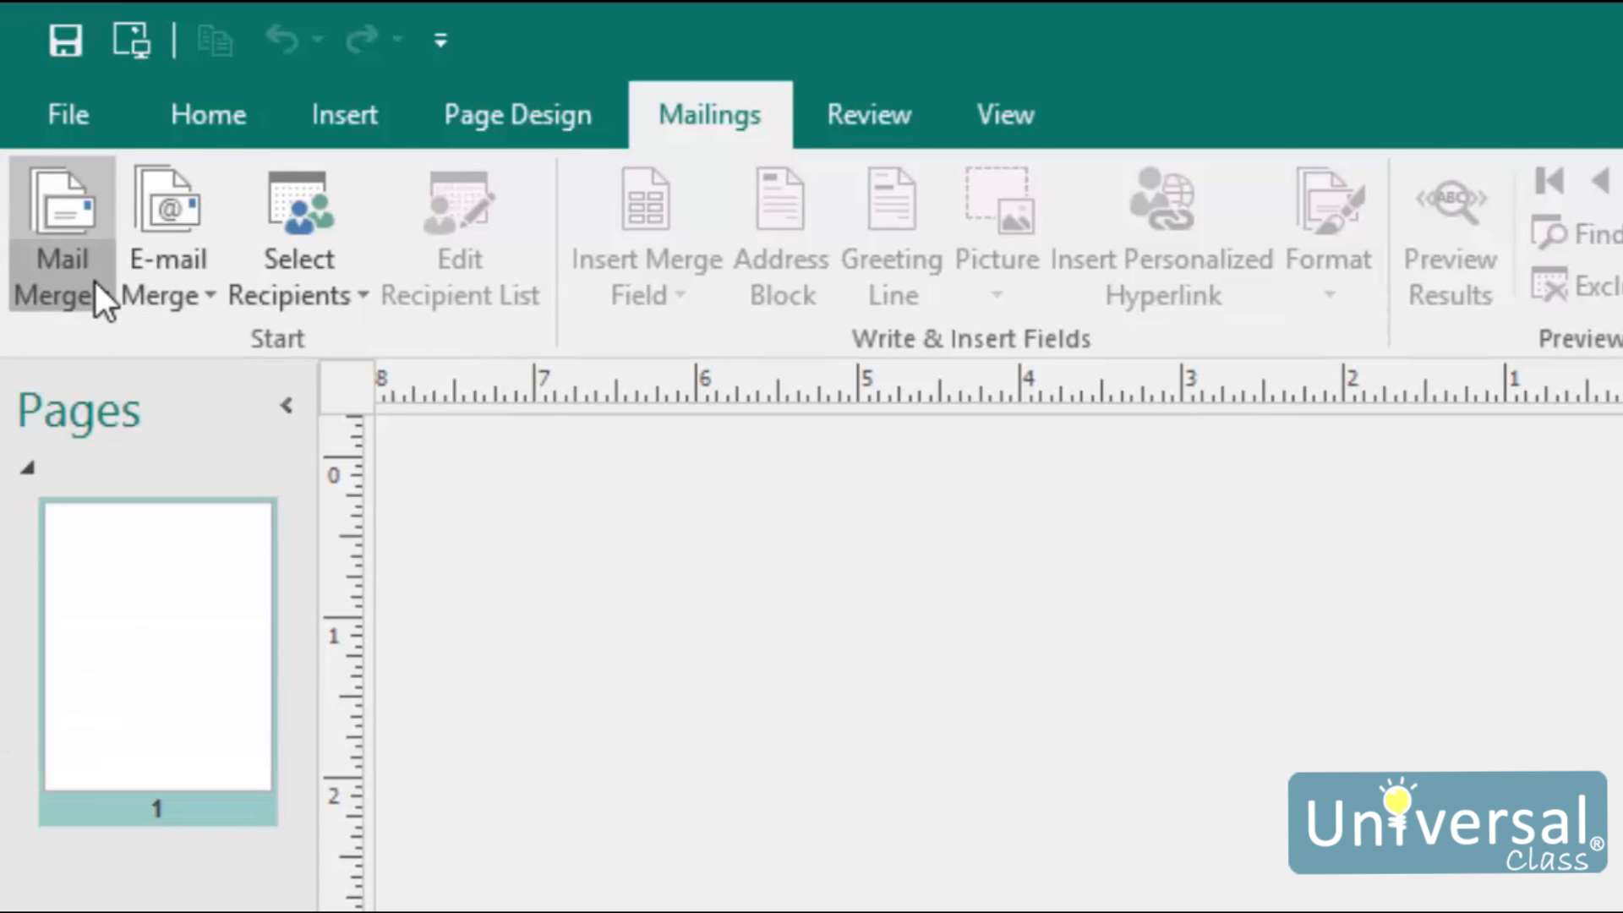
click(89, 287)
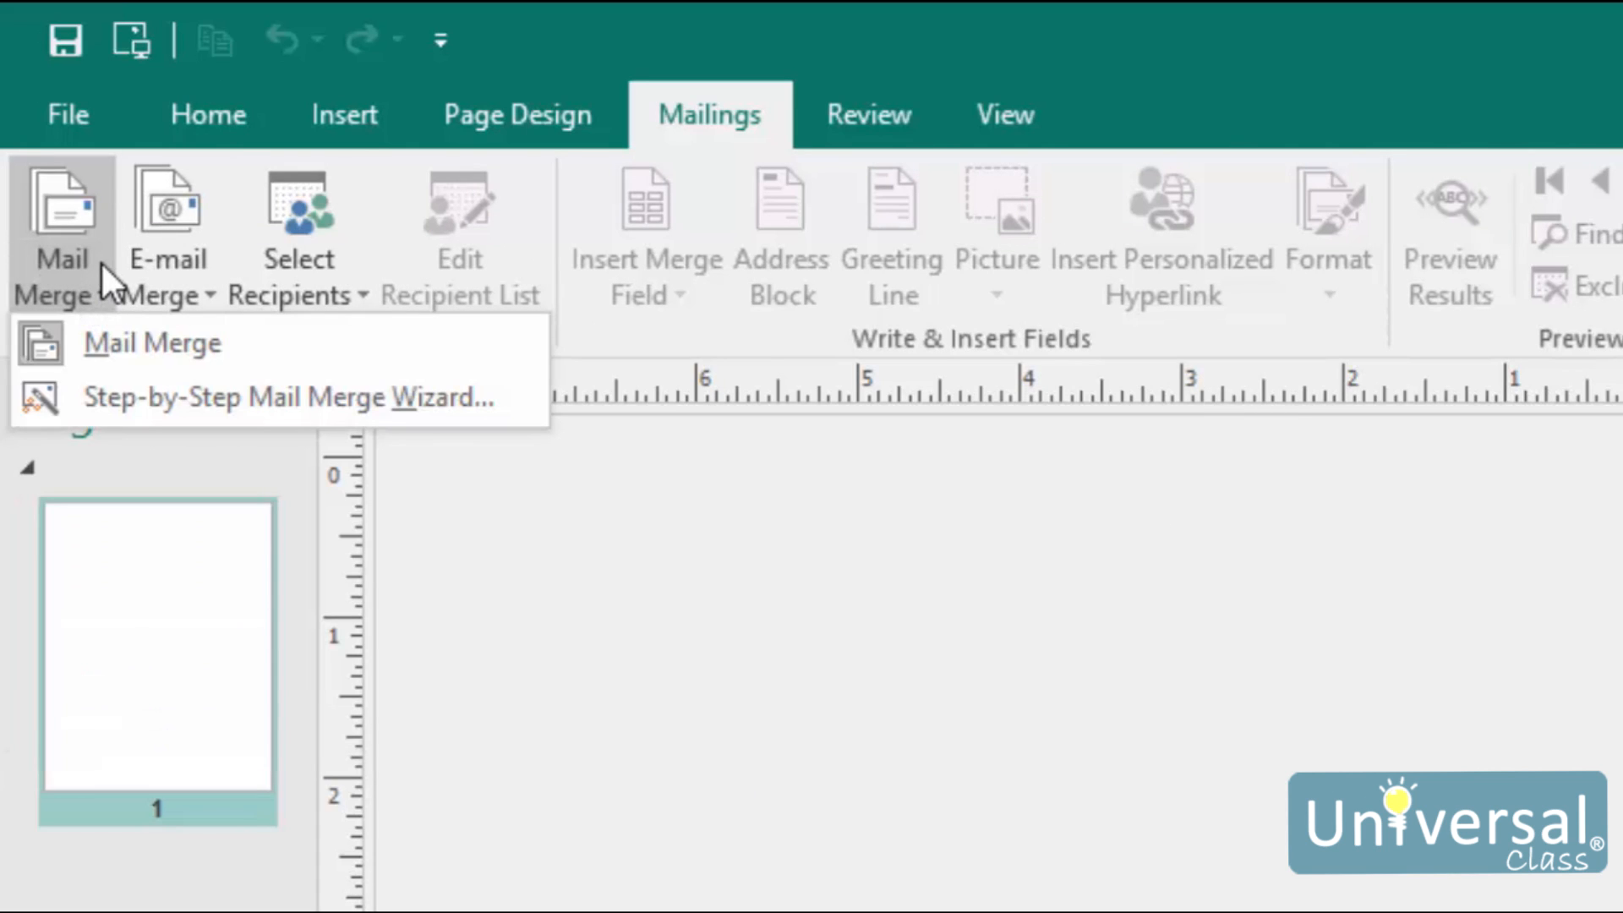
click(301, 396)
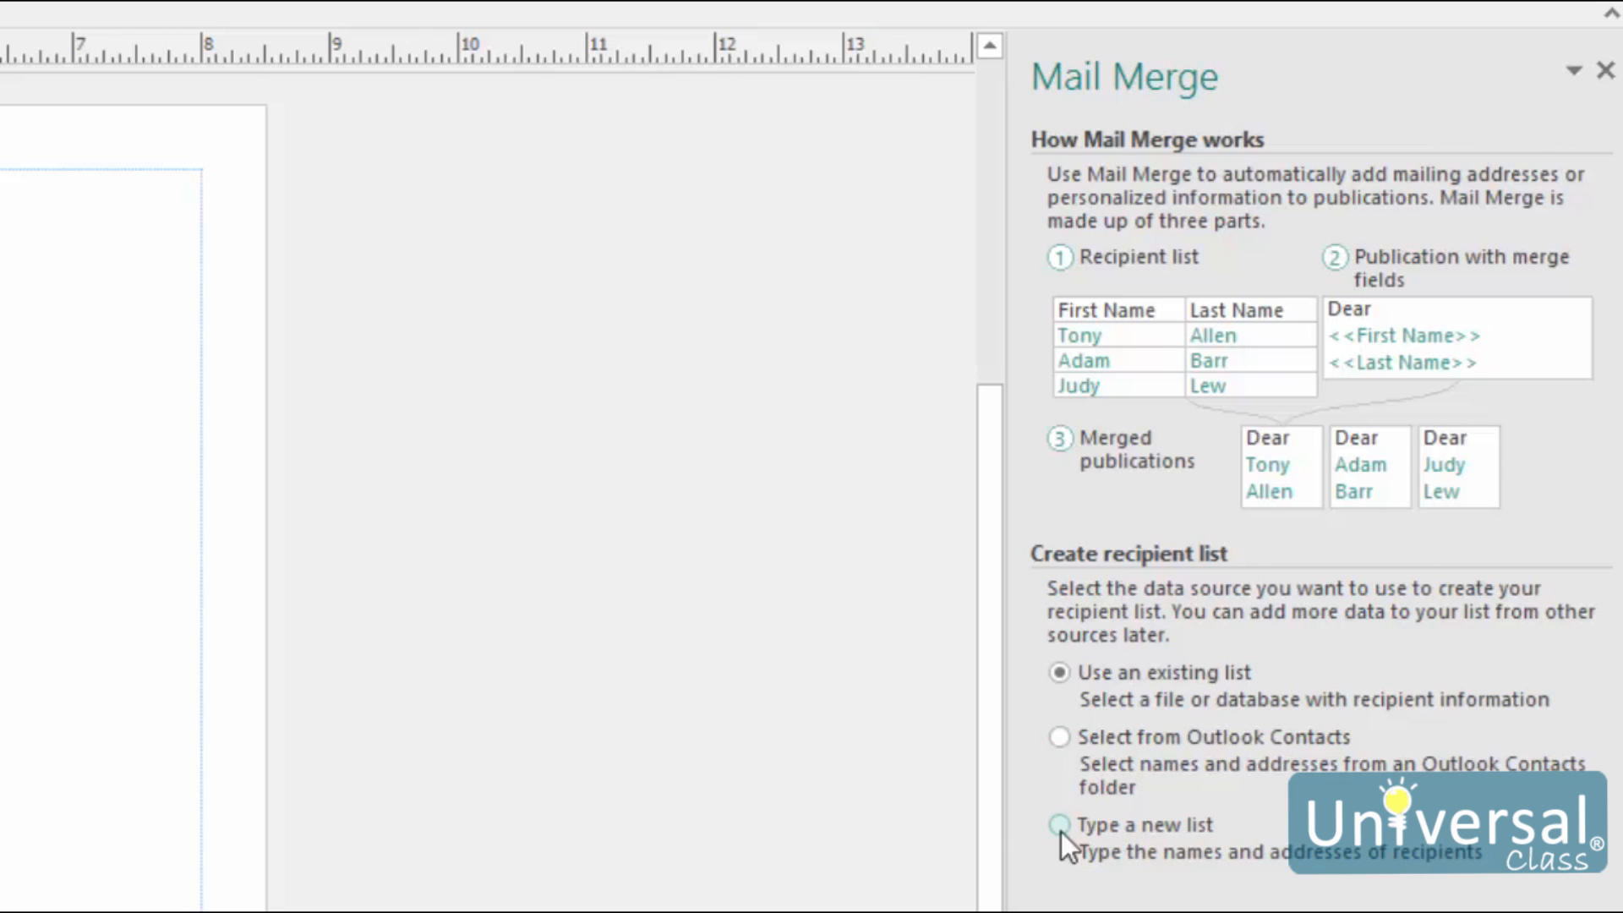
click(1154, 828)
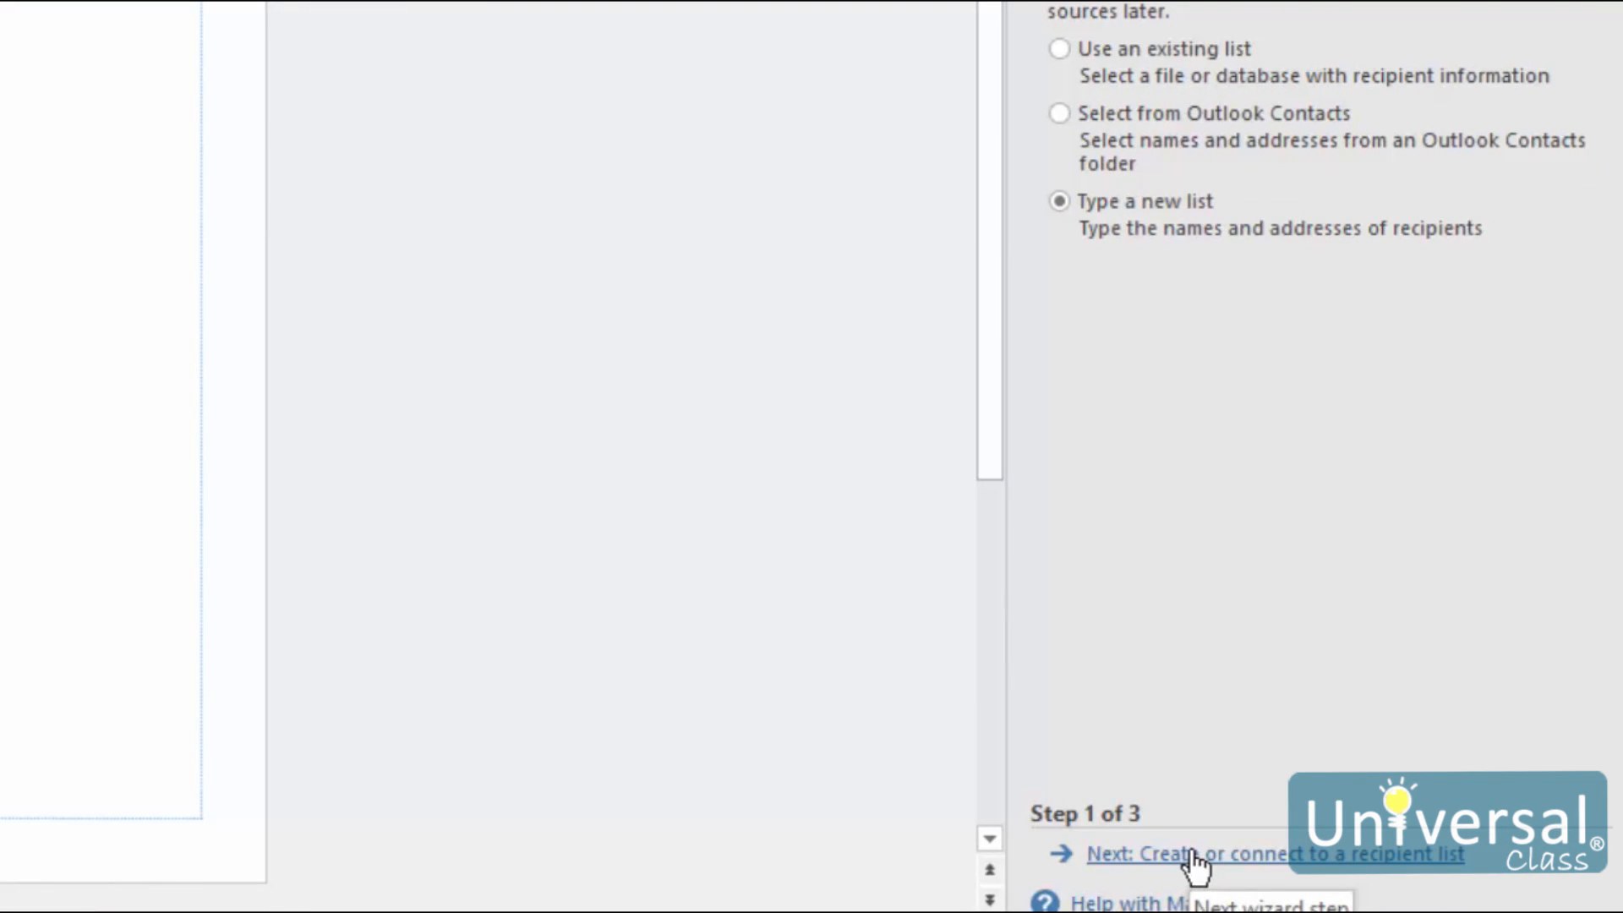
click(1194, 863)
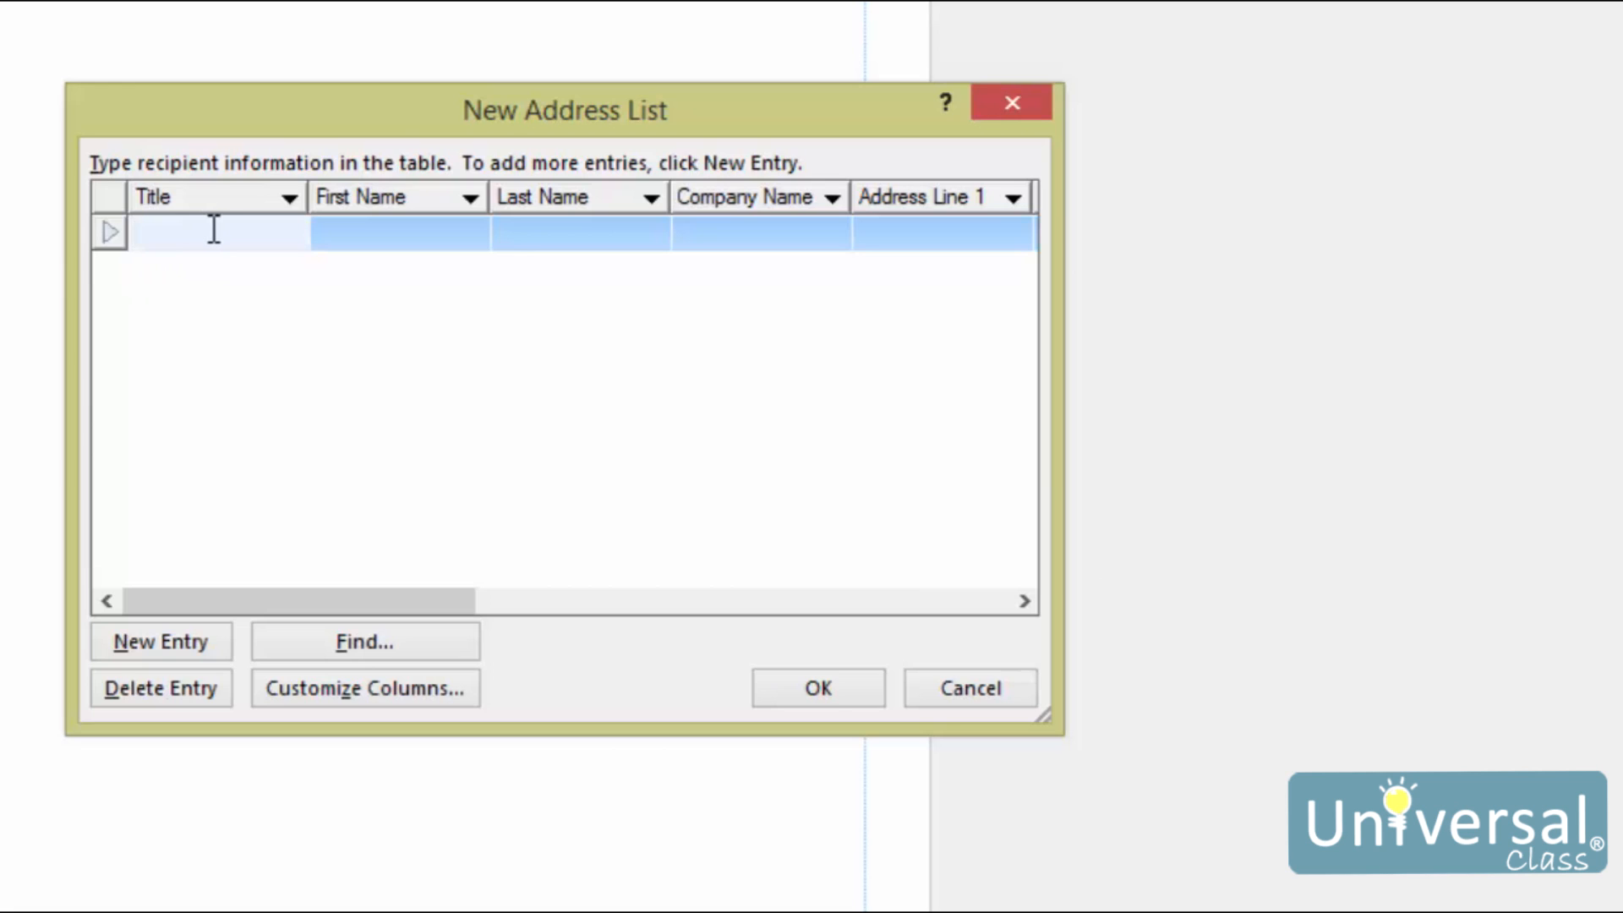
Fill in the first recipient's title as Mr, along with the first and last name
text(Mr)
key(Tab)
text(John)
key(Tab)
text(Do)
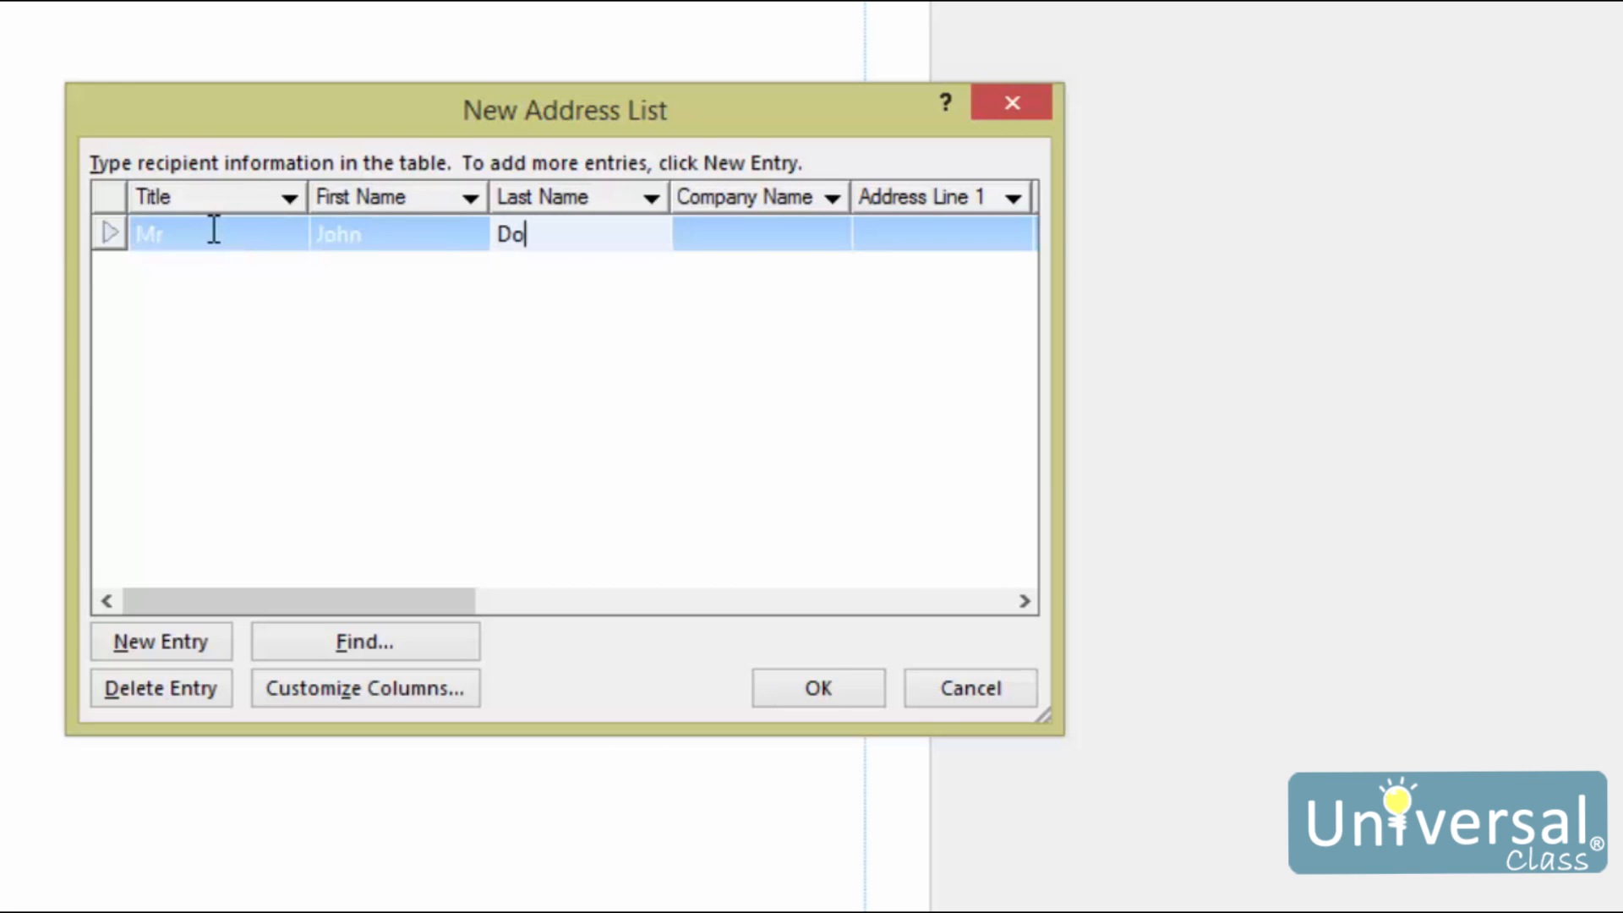
text(e)
Add a second recipient entry with the title Mrs and the recipient's first and last name
click(120, 642)
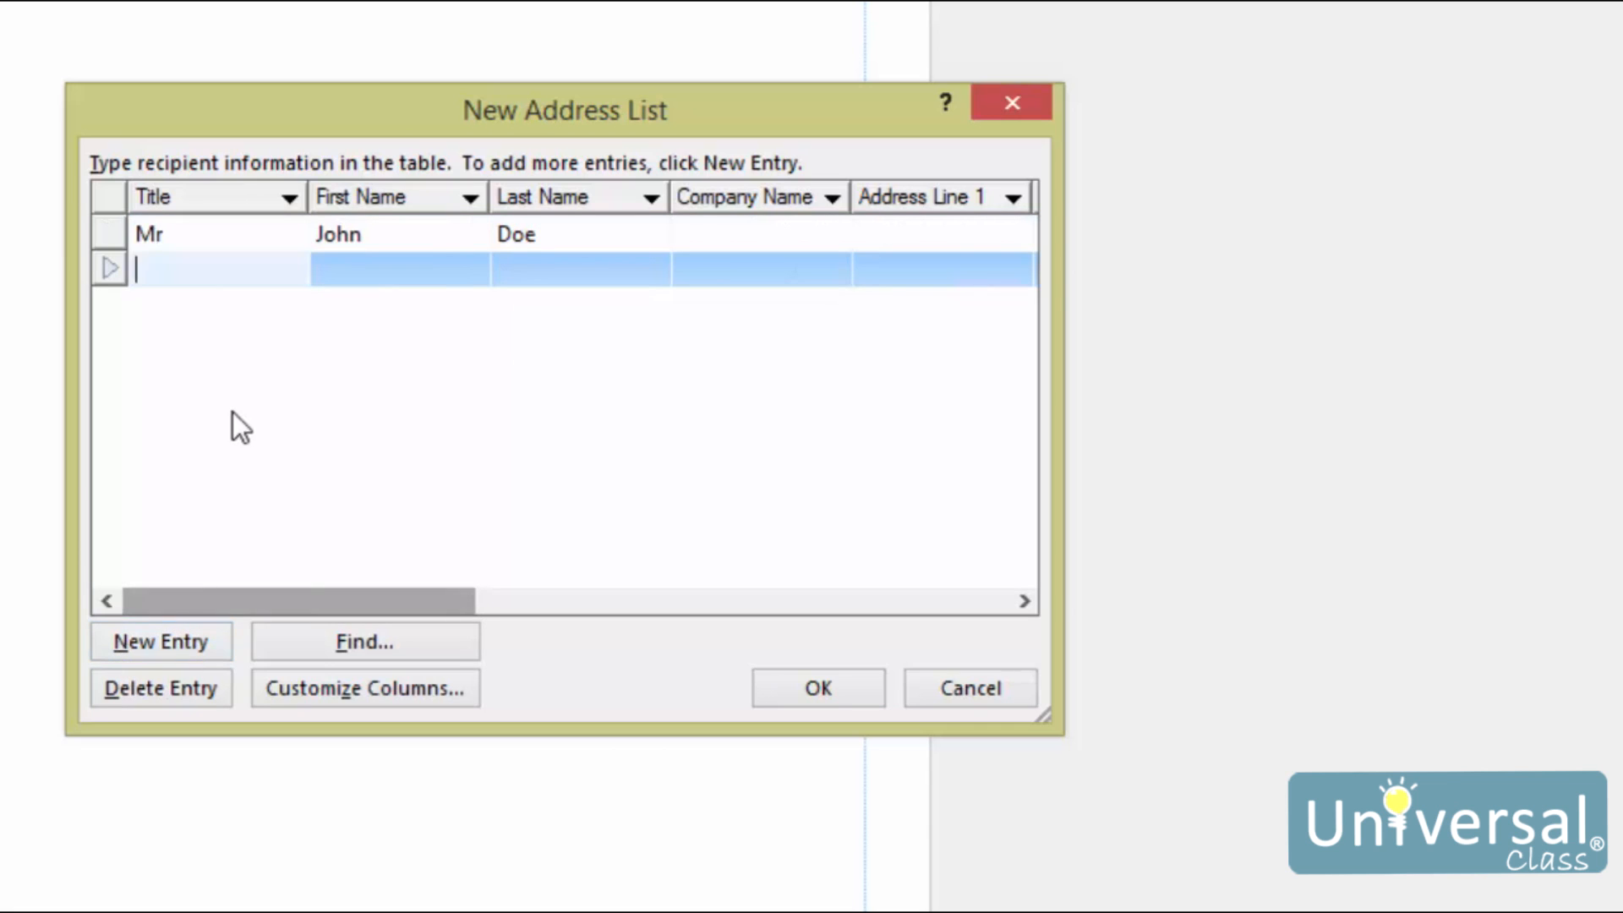
text(Mrs)
key(Tab)
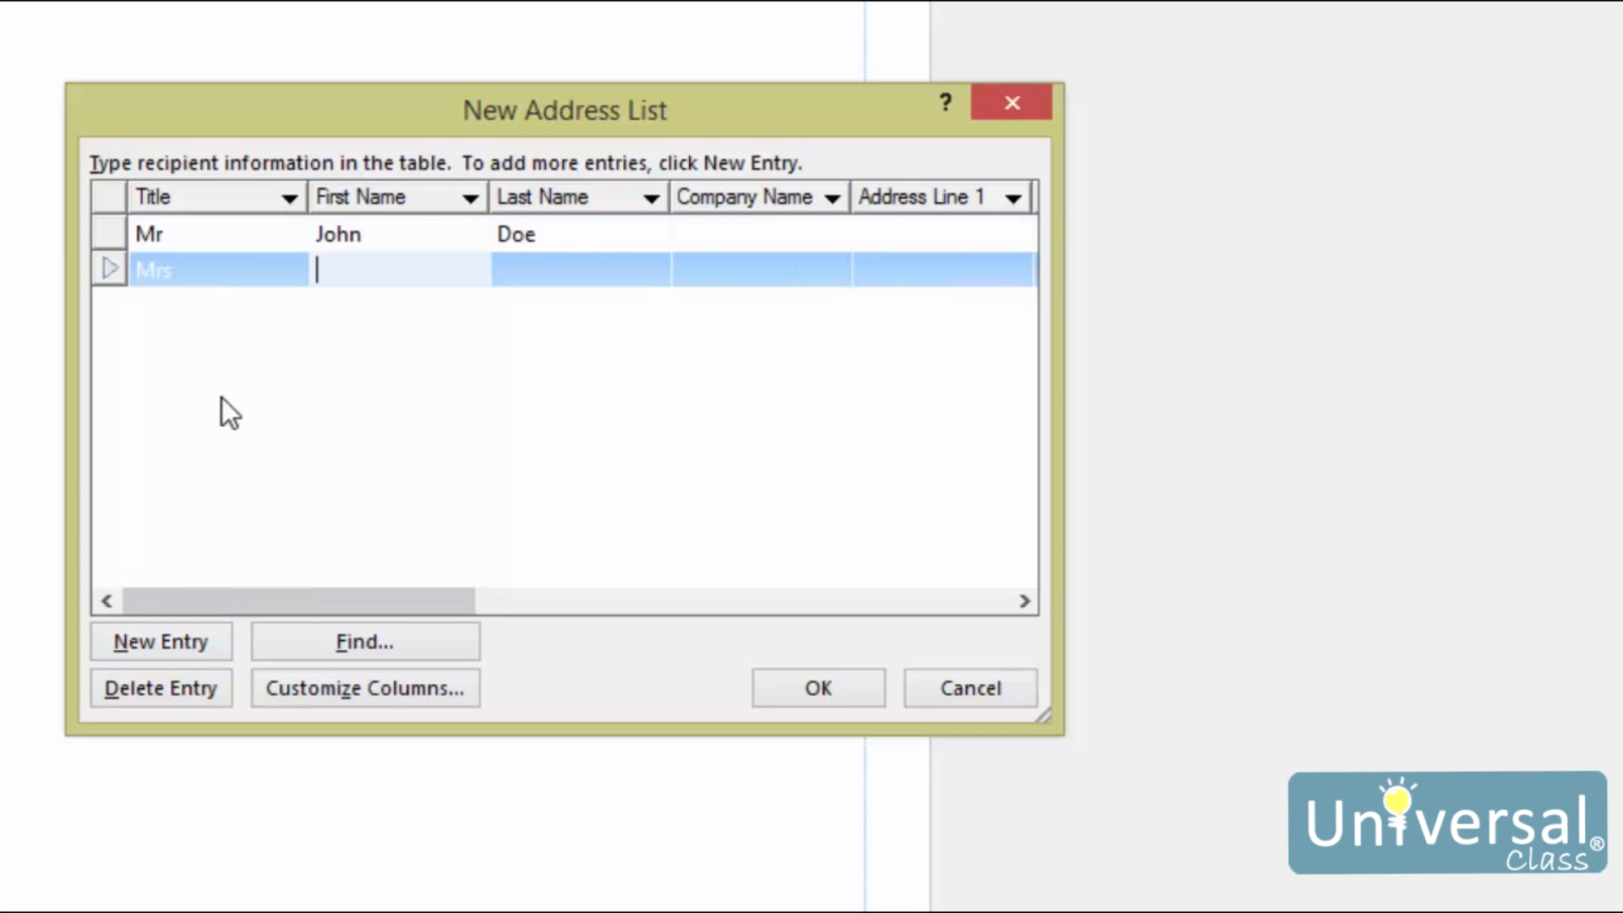
text(Jane)
key(Tab)
text(South)
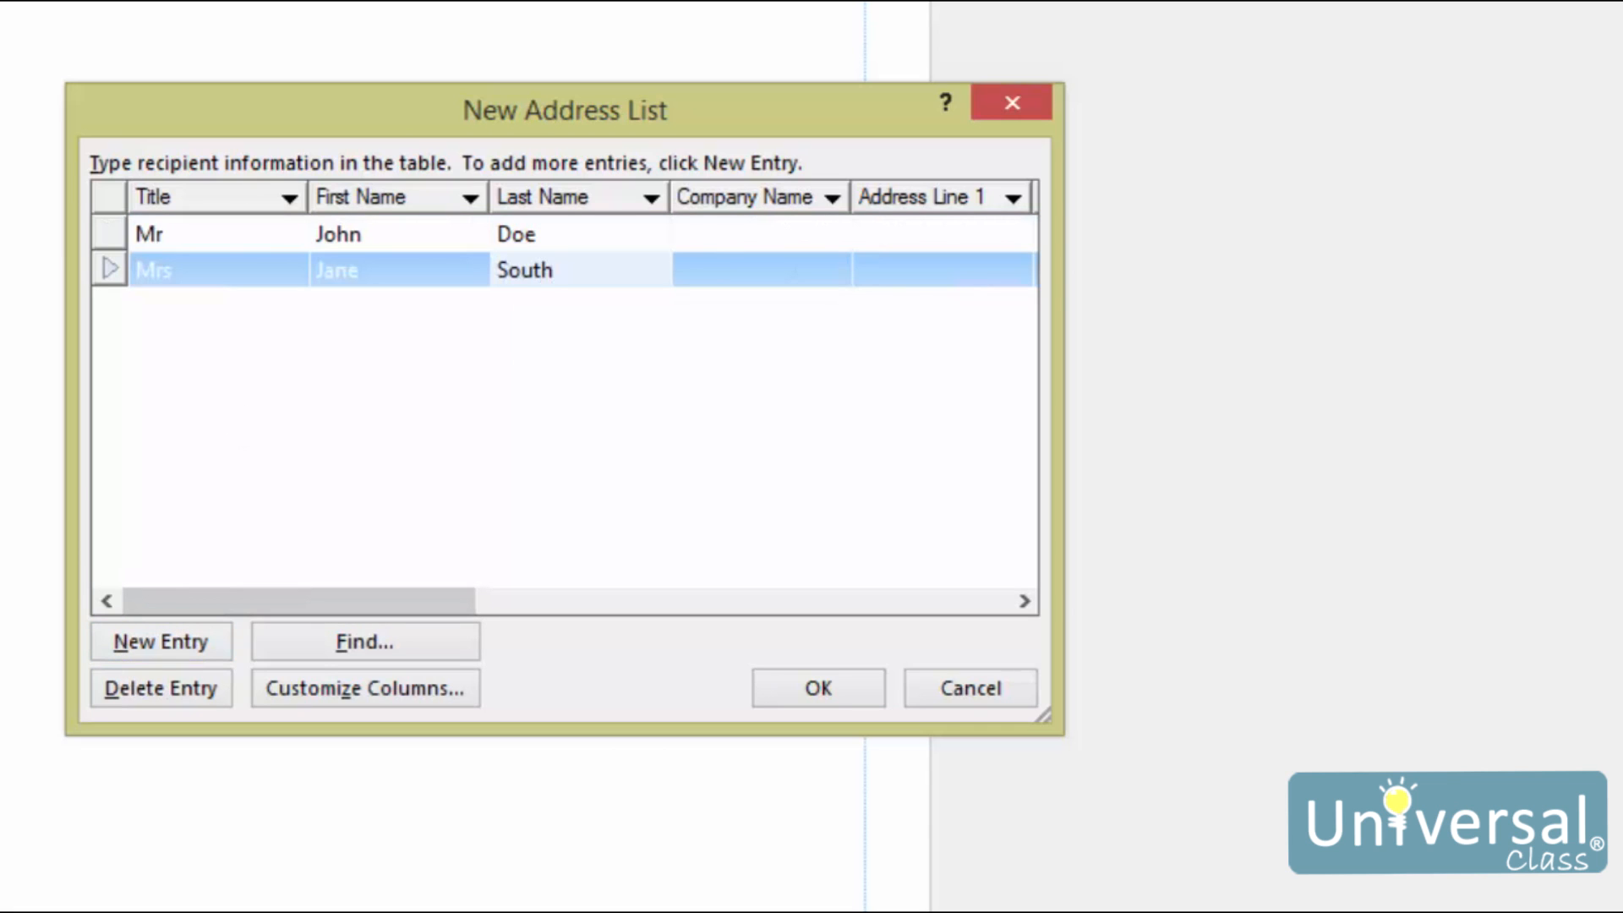
Save the address list as Names in My Data Sources and accept both recipients for the merge
click(810, 691)
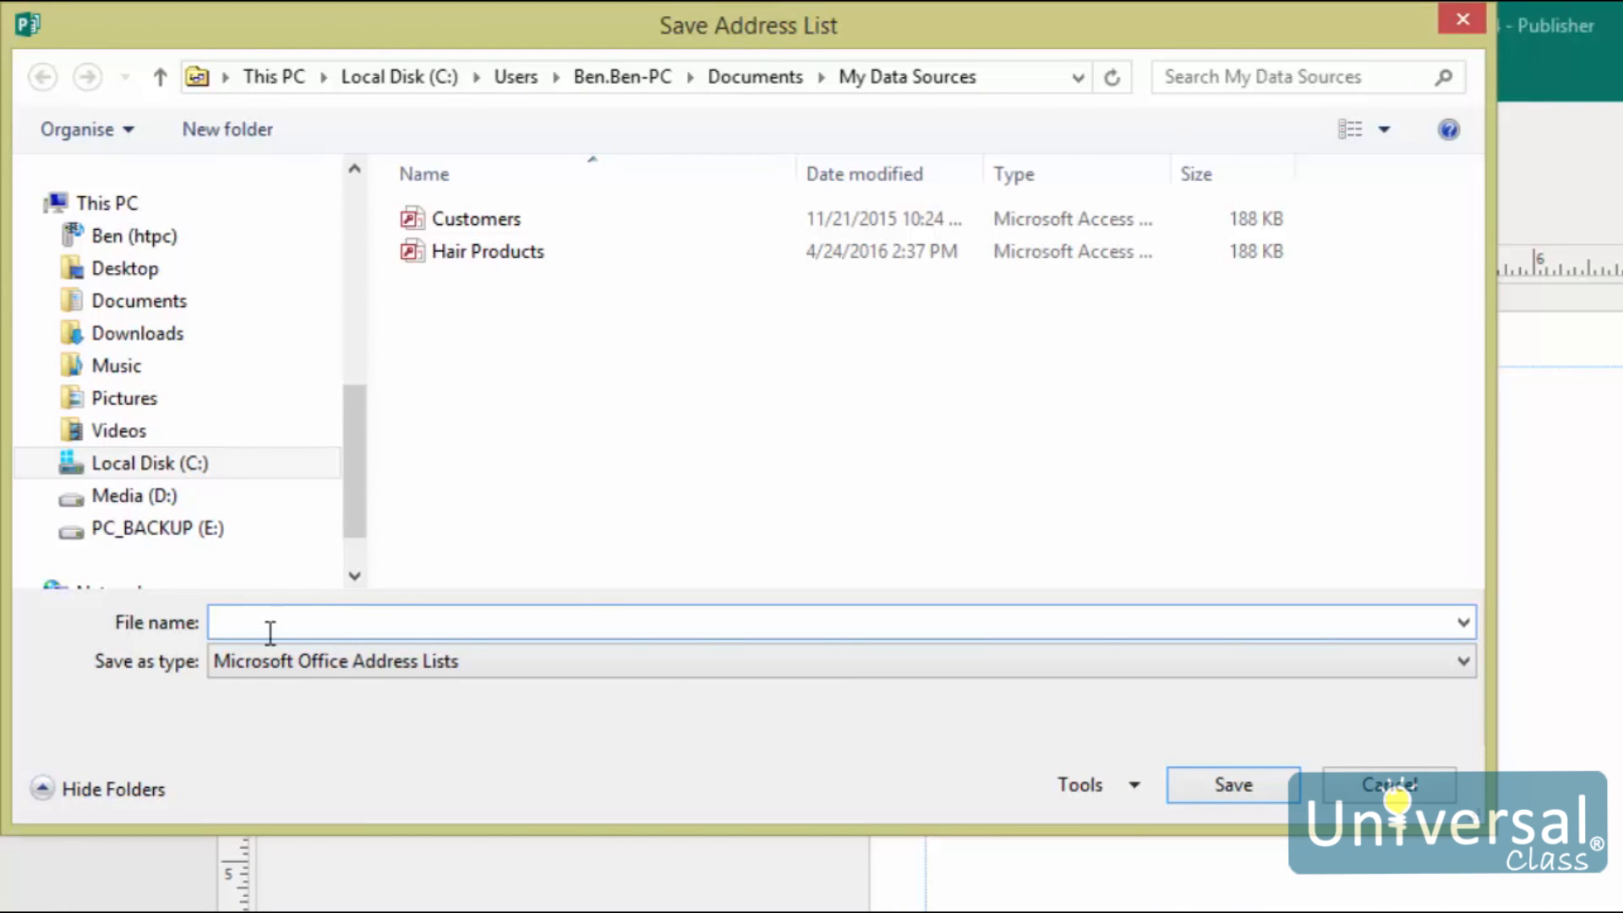
text(Names)
key(Return)
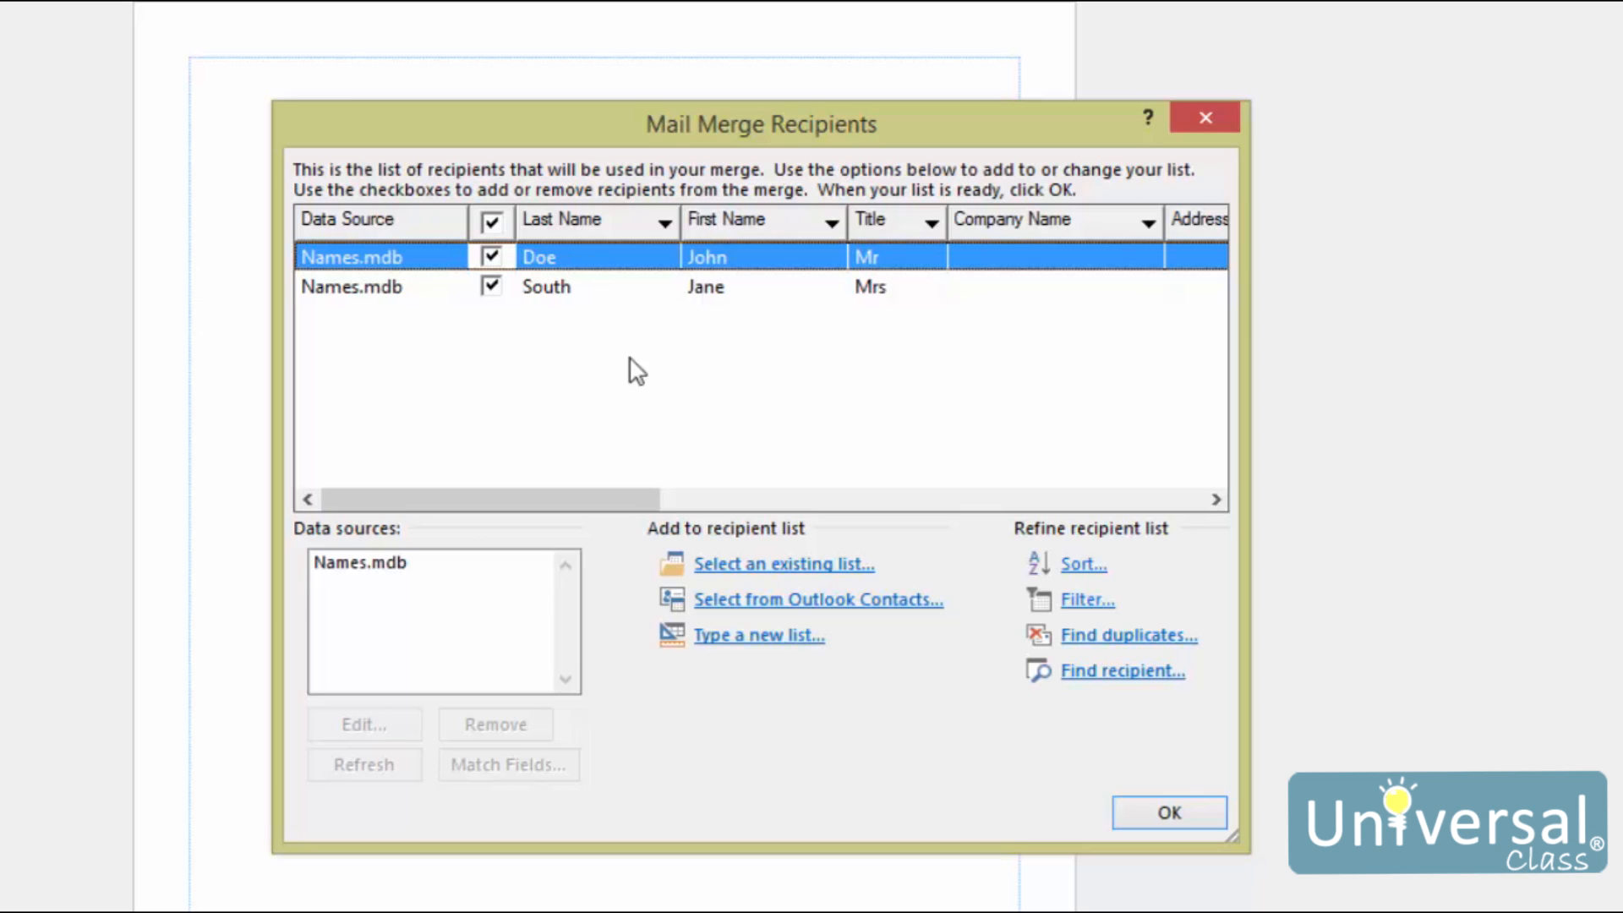
click(1160, 817)
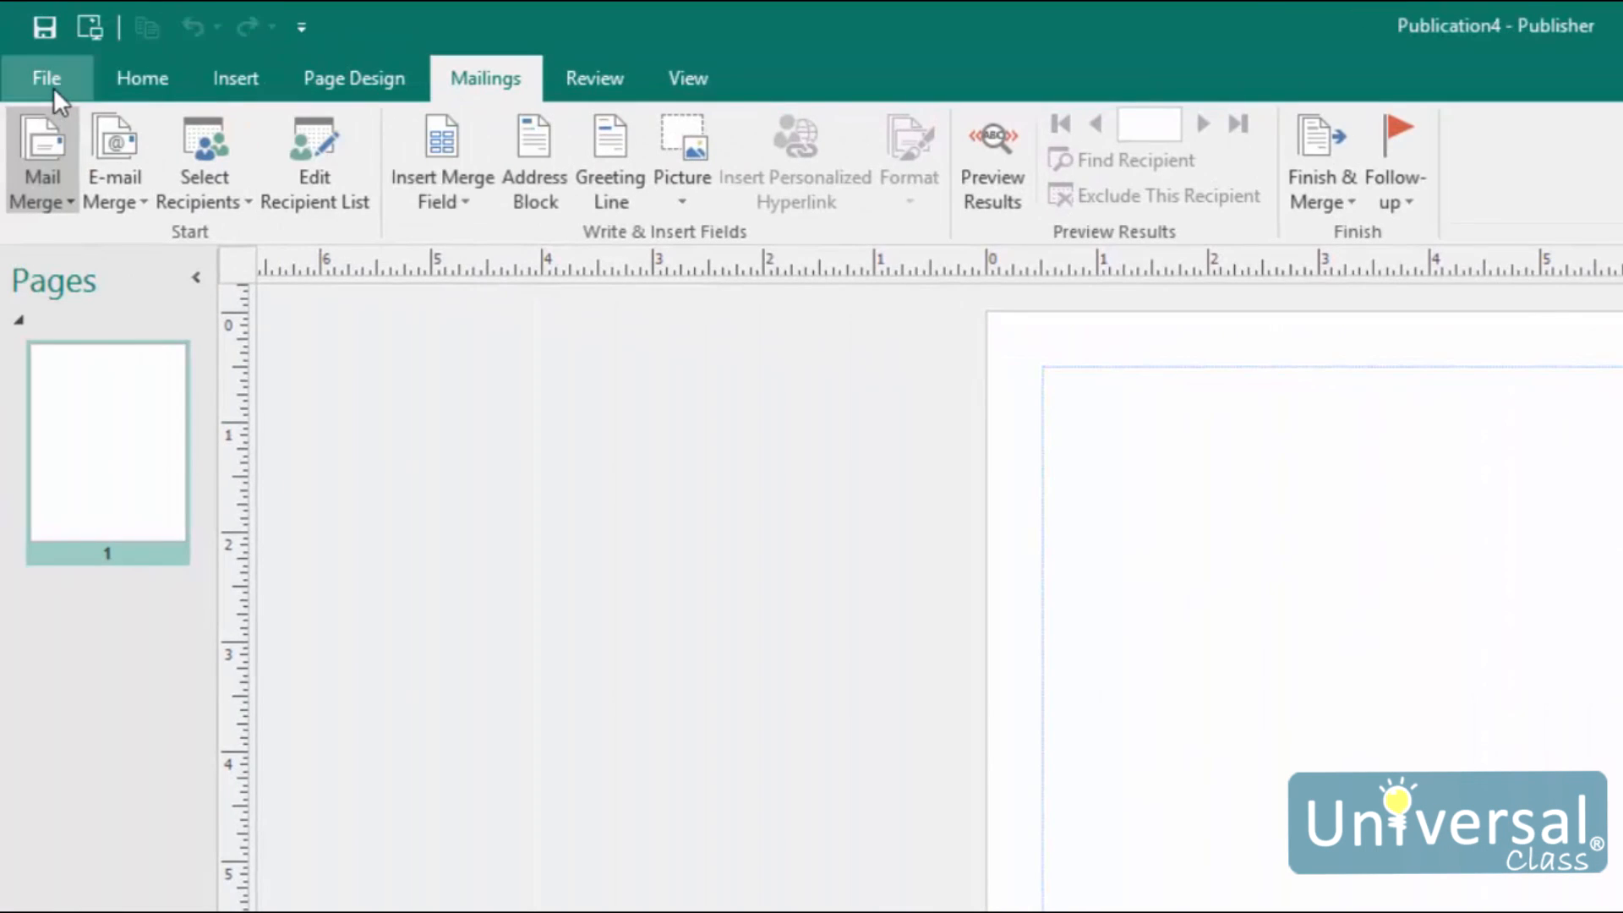
Draw a text box about 3 inches wide near the page's upper margin and enter "Dear" in it
click(150, 74)
click(236, 74)
click(998, 178)
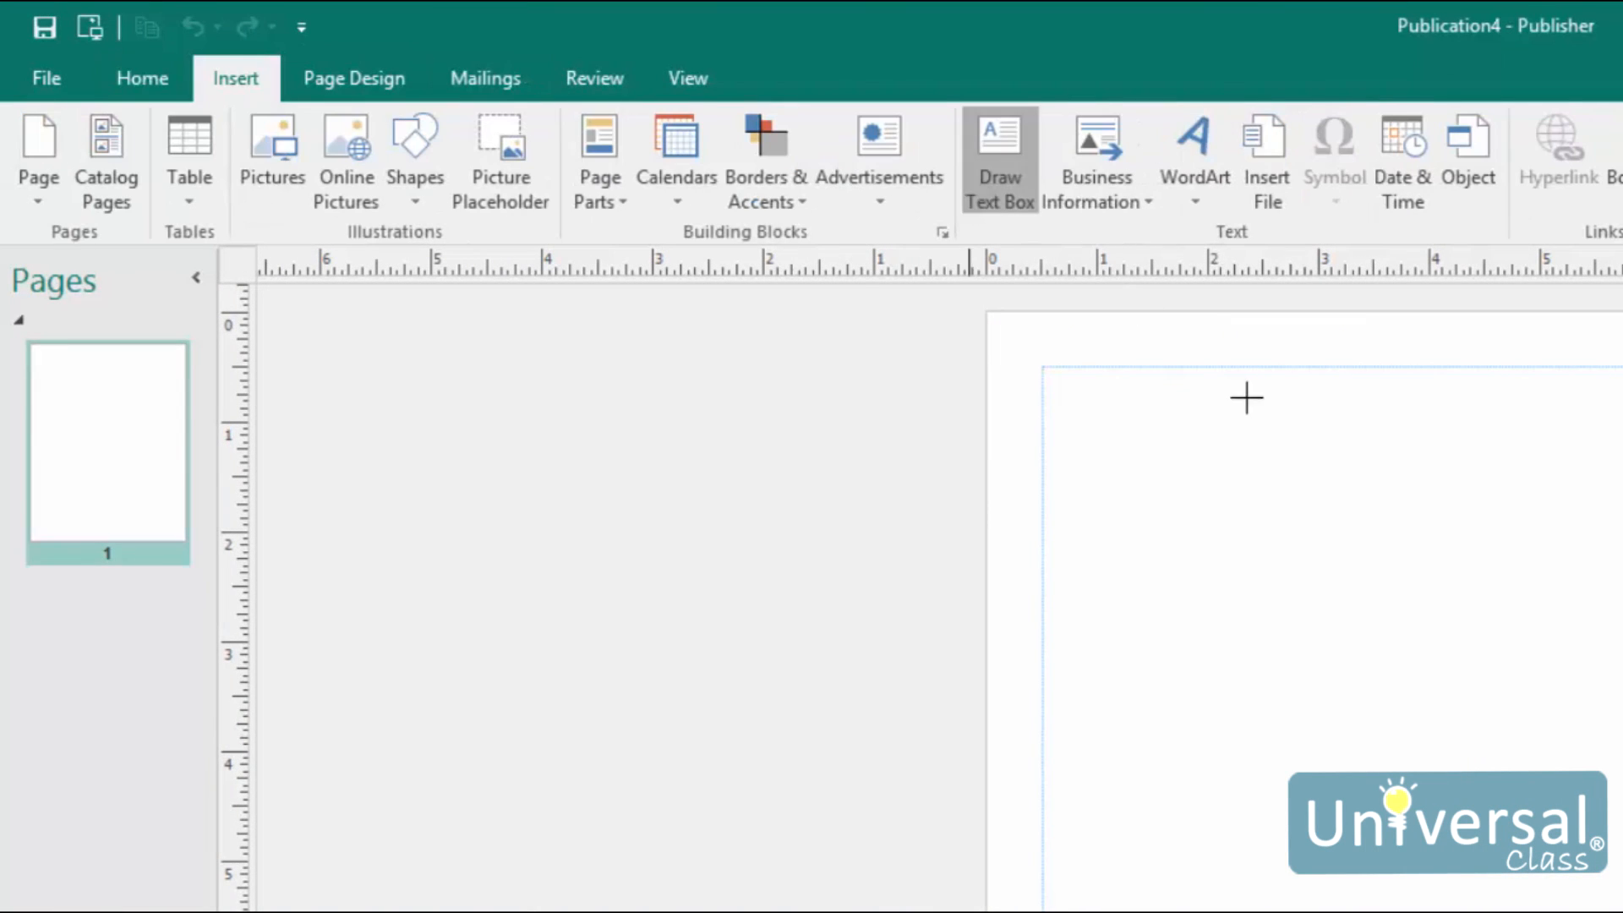
drag(1153, 393, 1485, 473)
text(Dea)
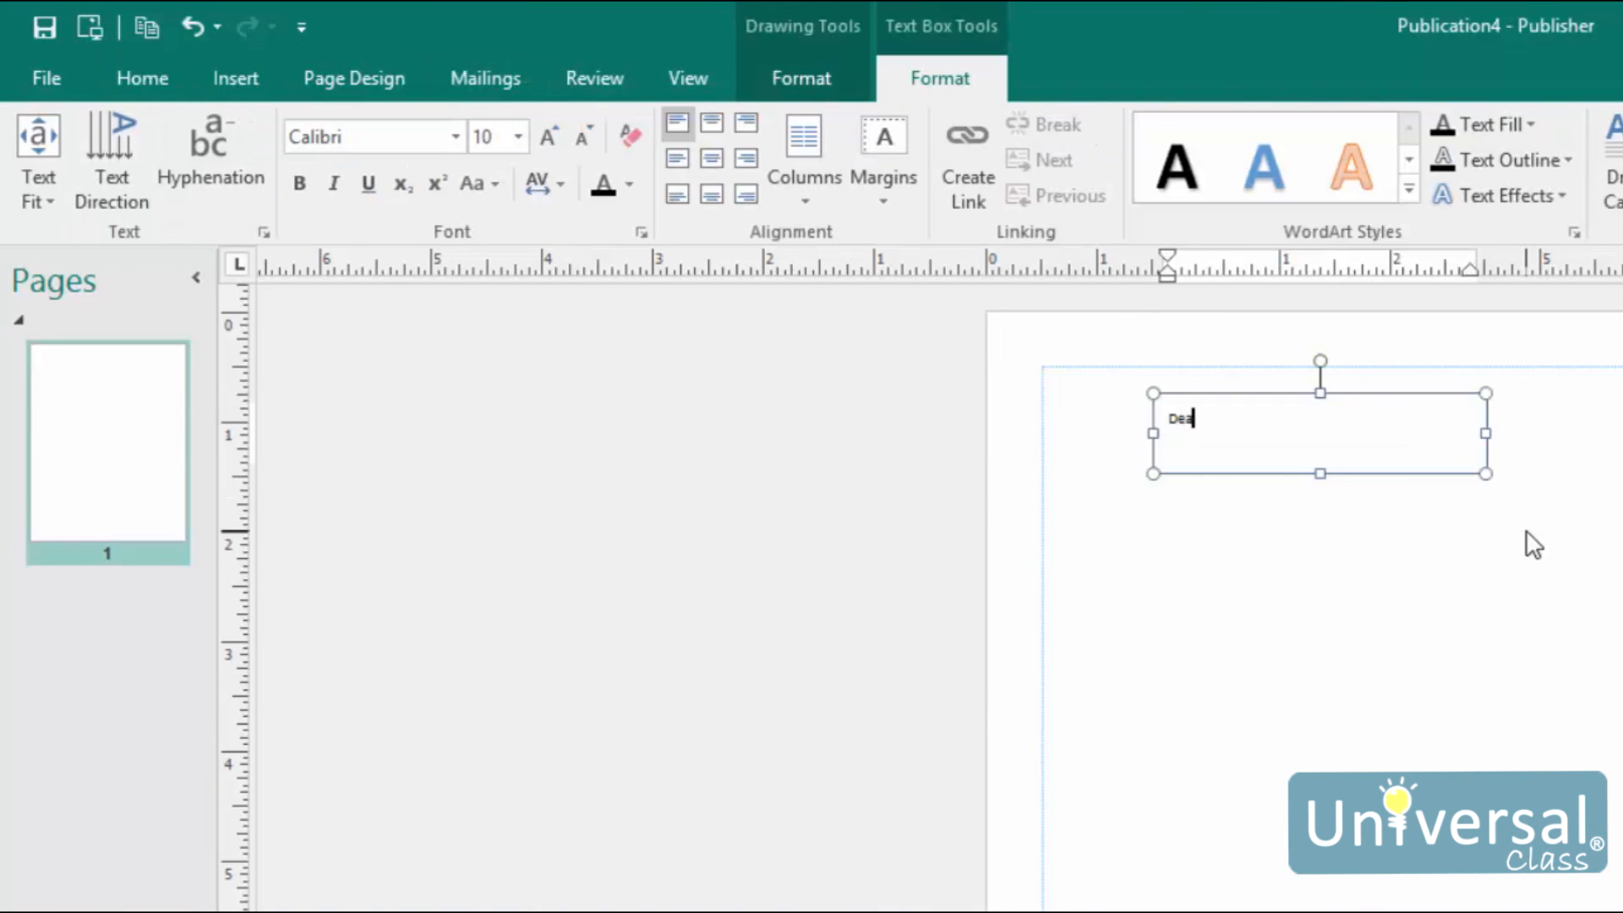
text(r)
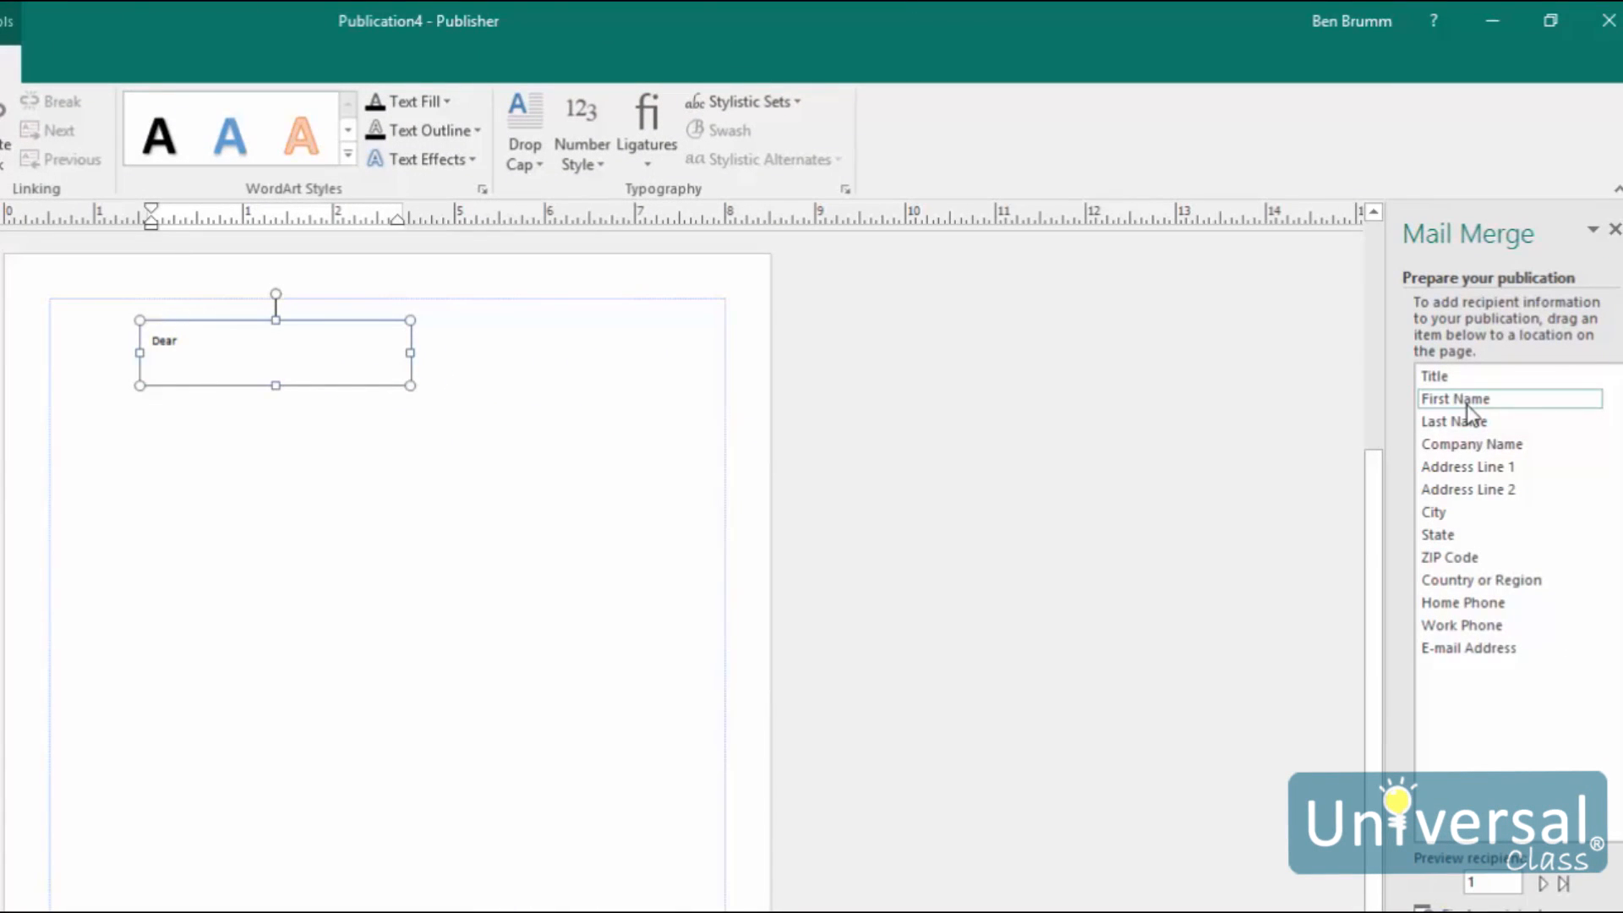
Insert the First Name merge field after "Dear" in the text box
drag(1468, 412, 206, 343)
ctrl+scroll(399, 515, up, 5)
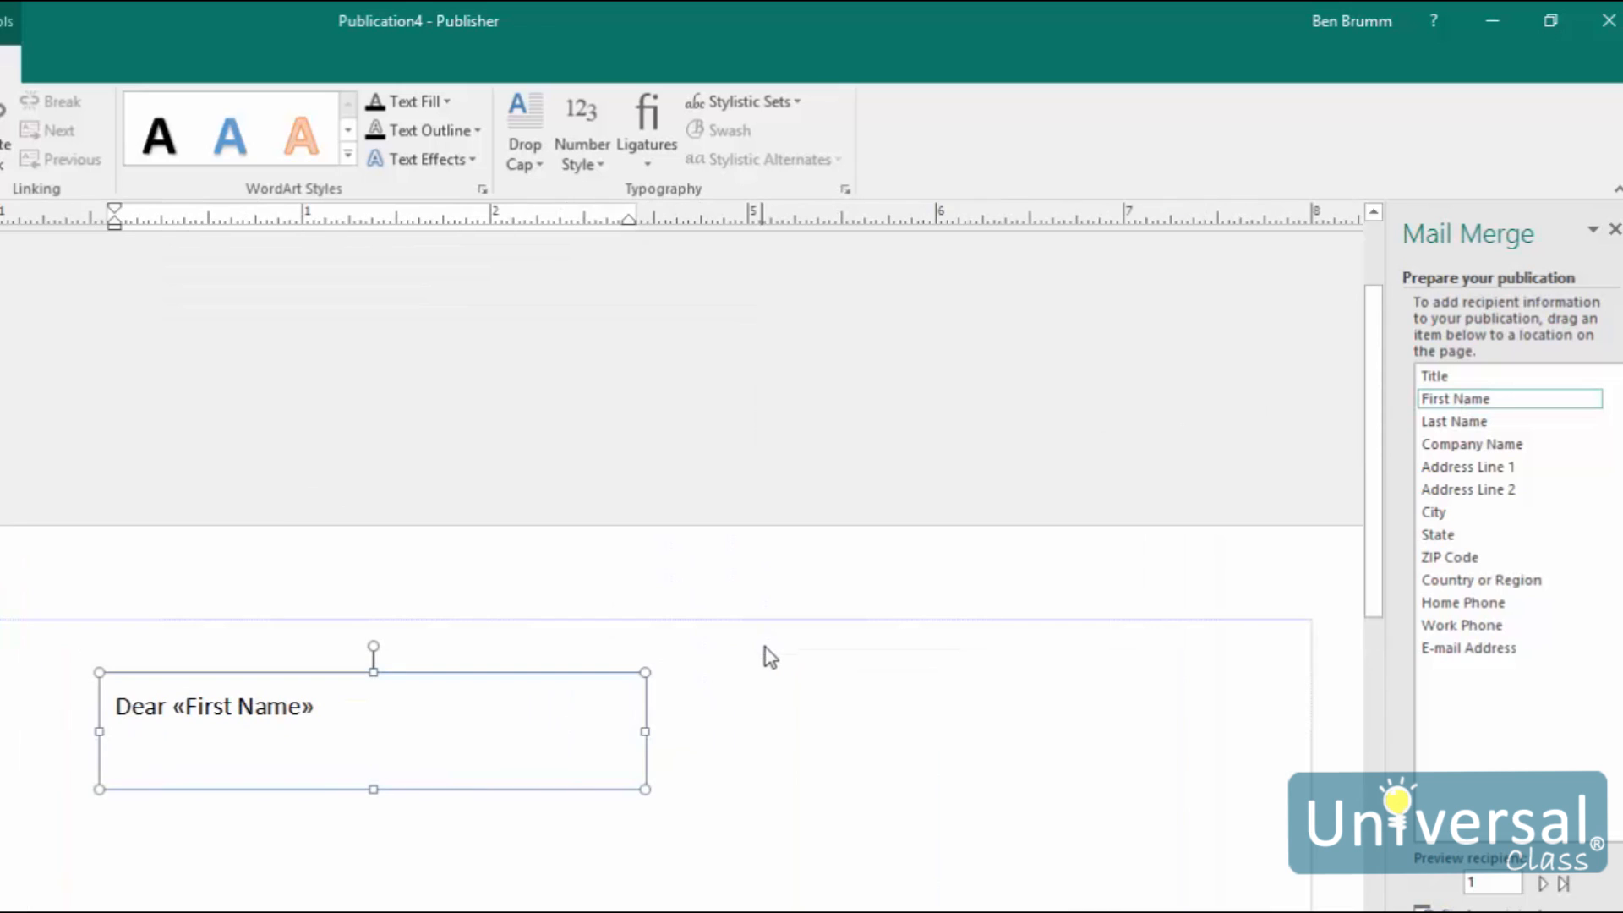
click(973, 716)
click(406, 739)
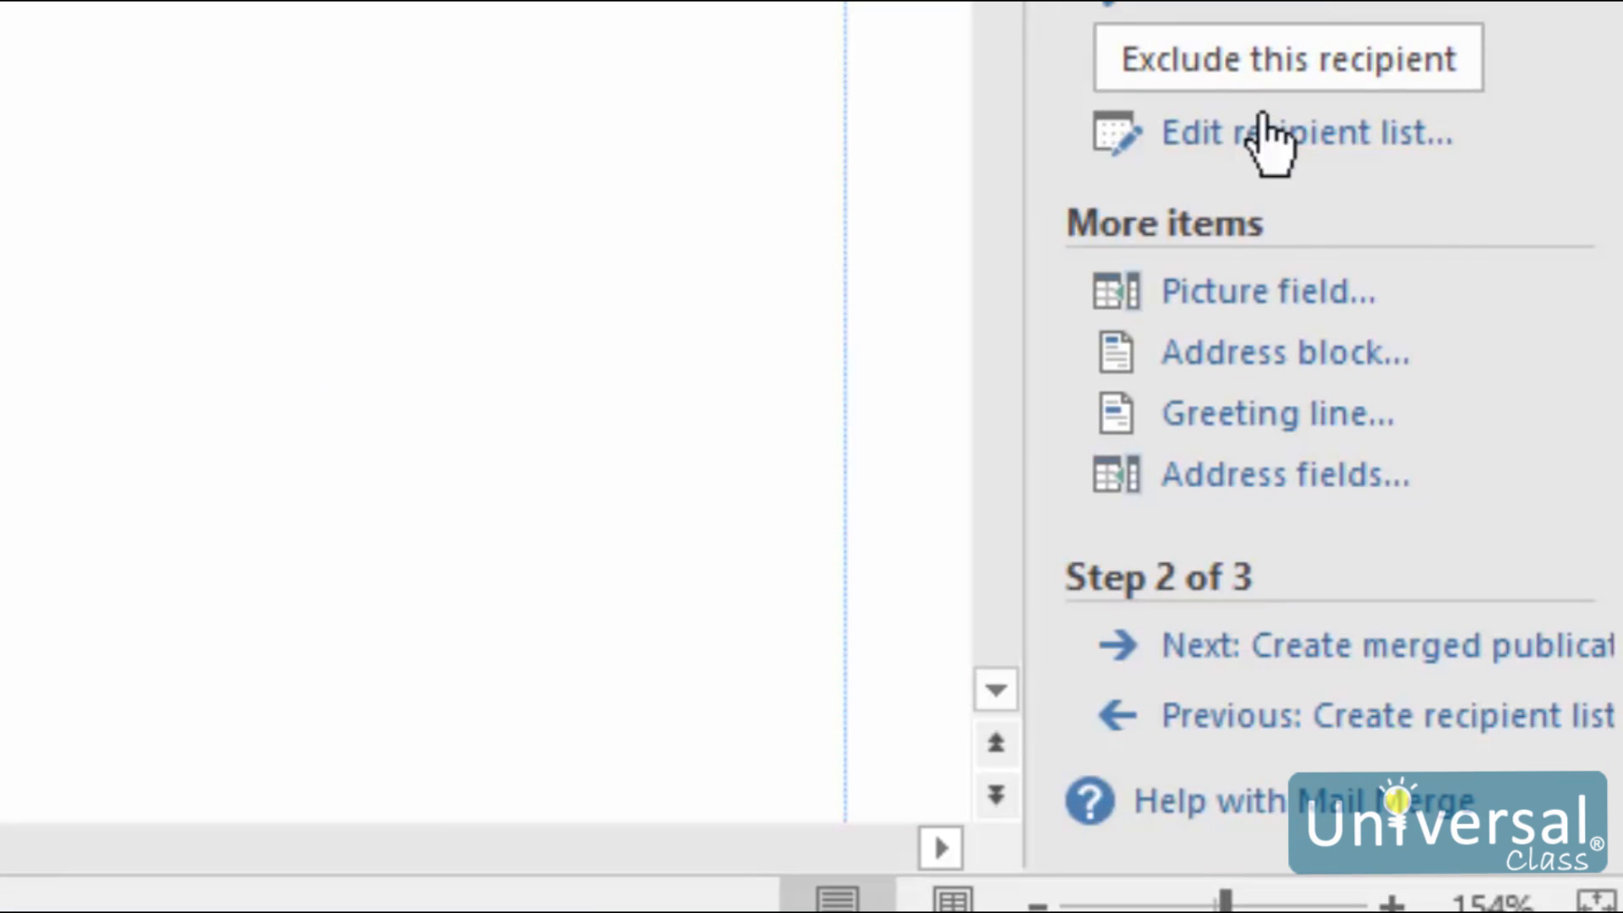
Insert a greeting line using Dear, title and last name with a comma, and place its box below the Dear text
click(1602, 686)
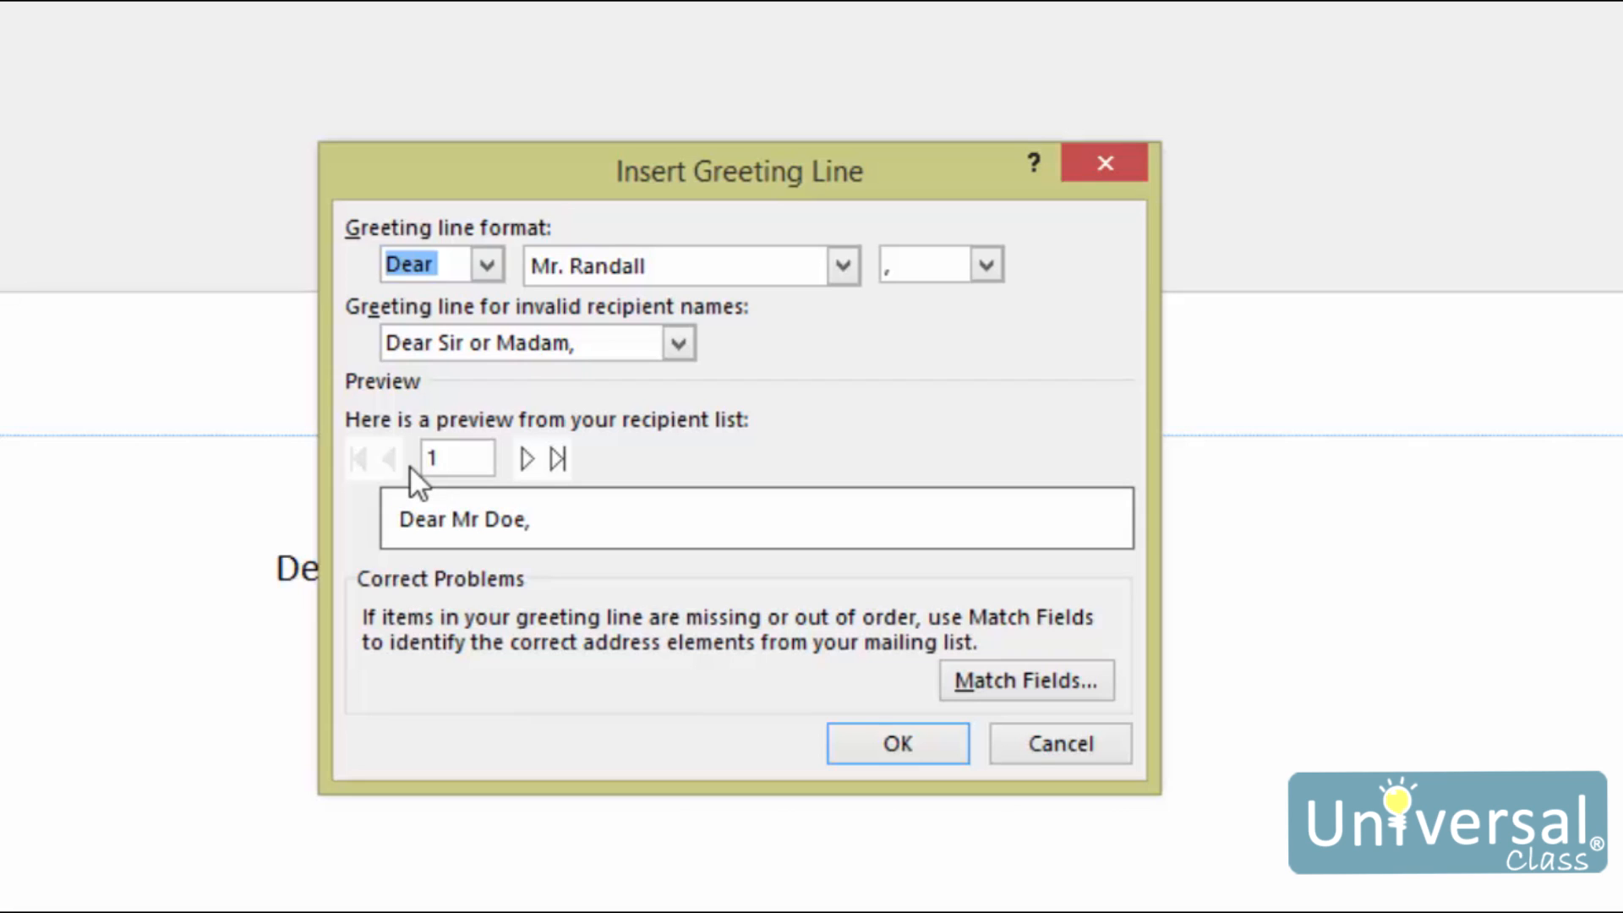
click(898, 753)
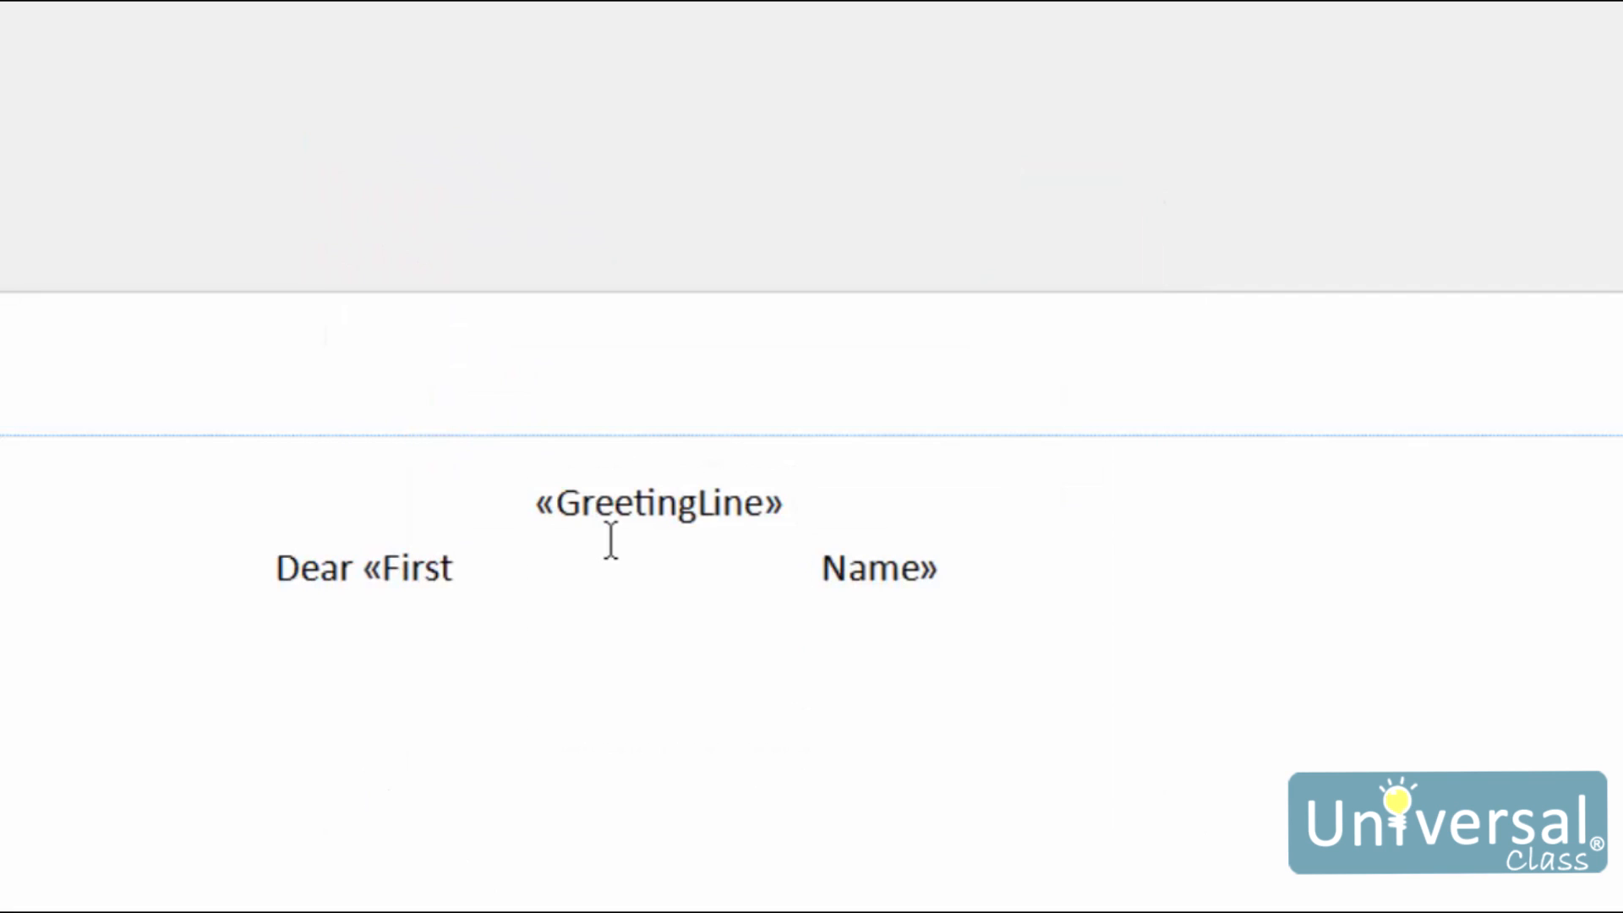
click(571, 507)
drag(546, 457, 261, 674)
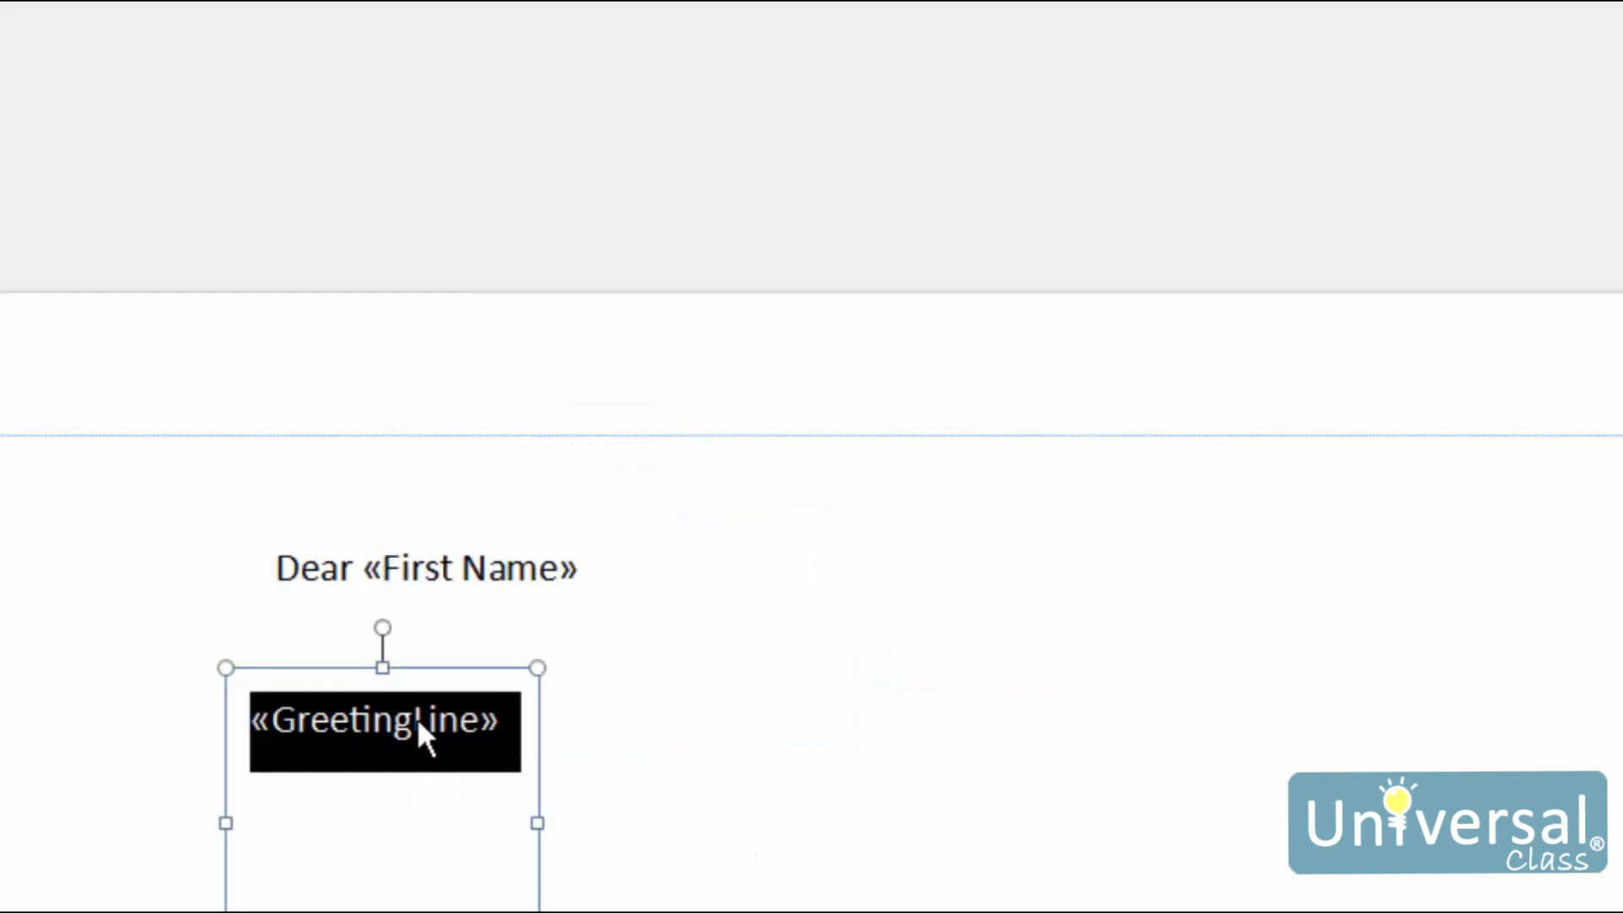
click(1150, 701)
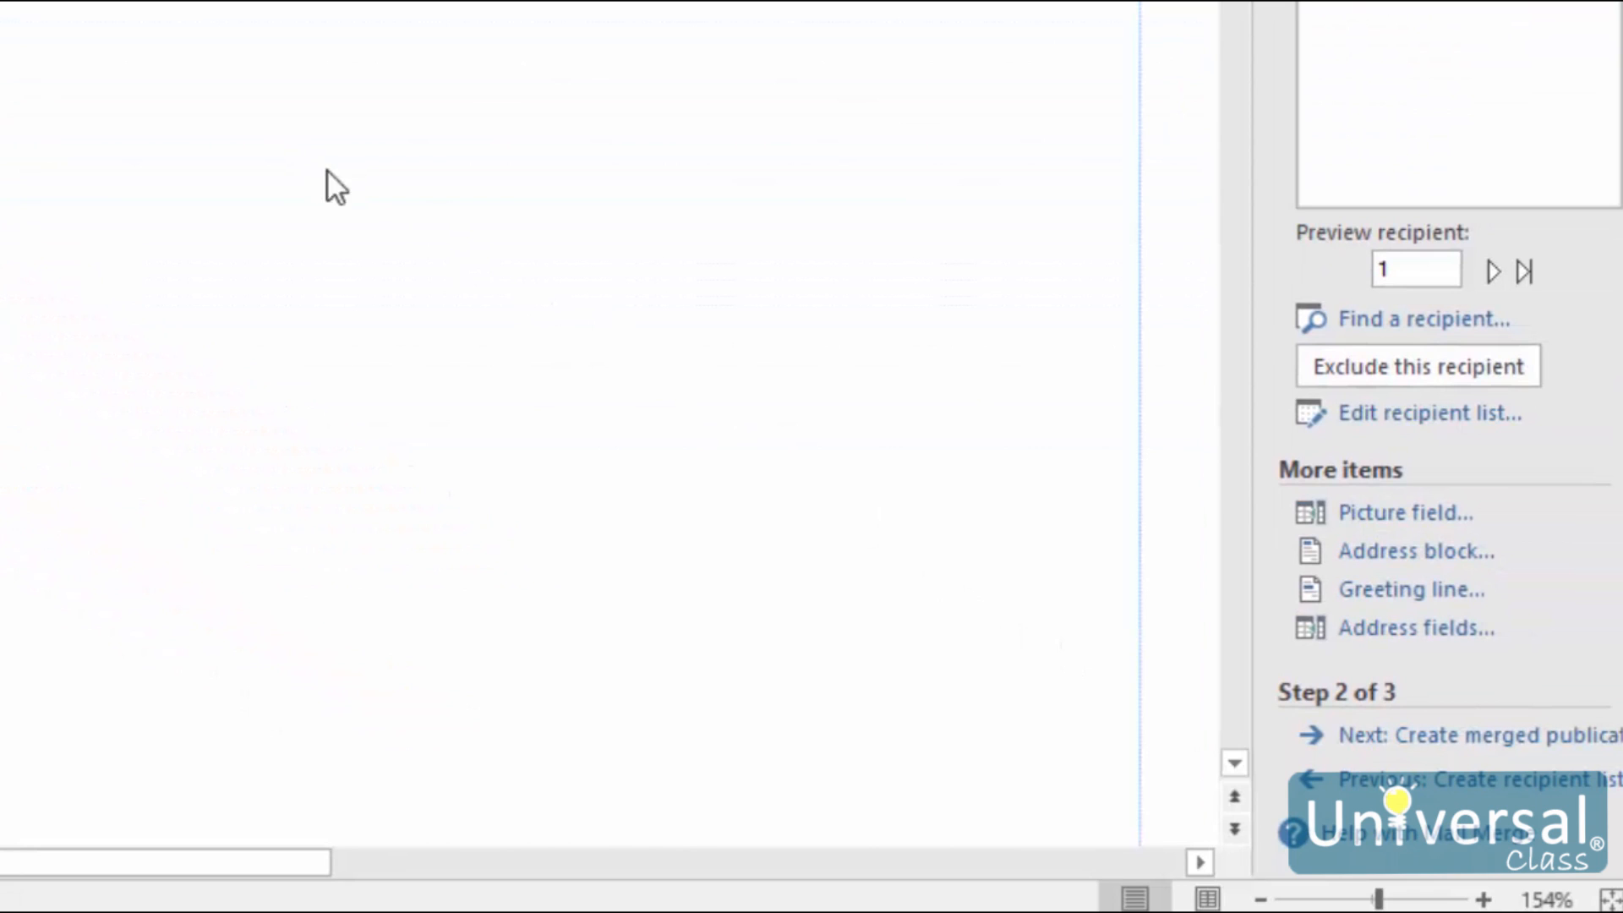
Advance the wizard to creating merged publications, examine the print preview of the merged page, and return to the publication
click(1502, 744)
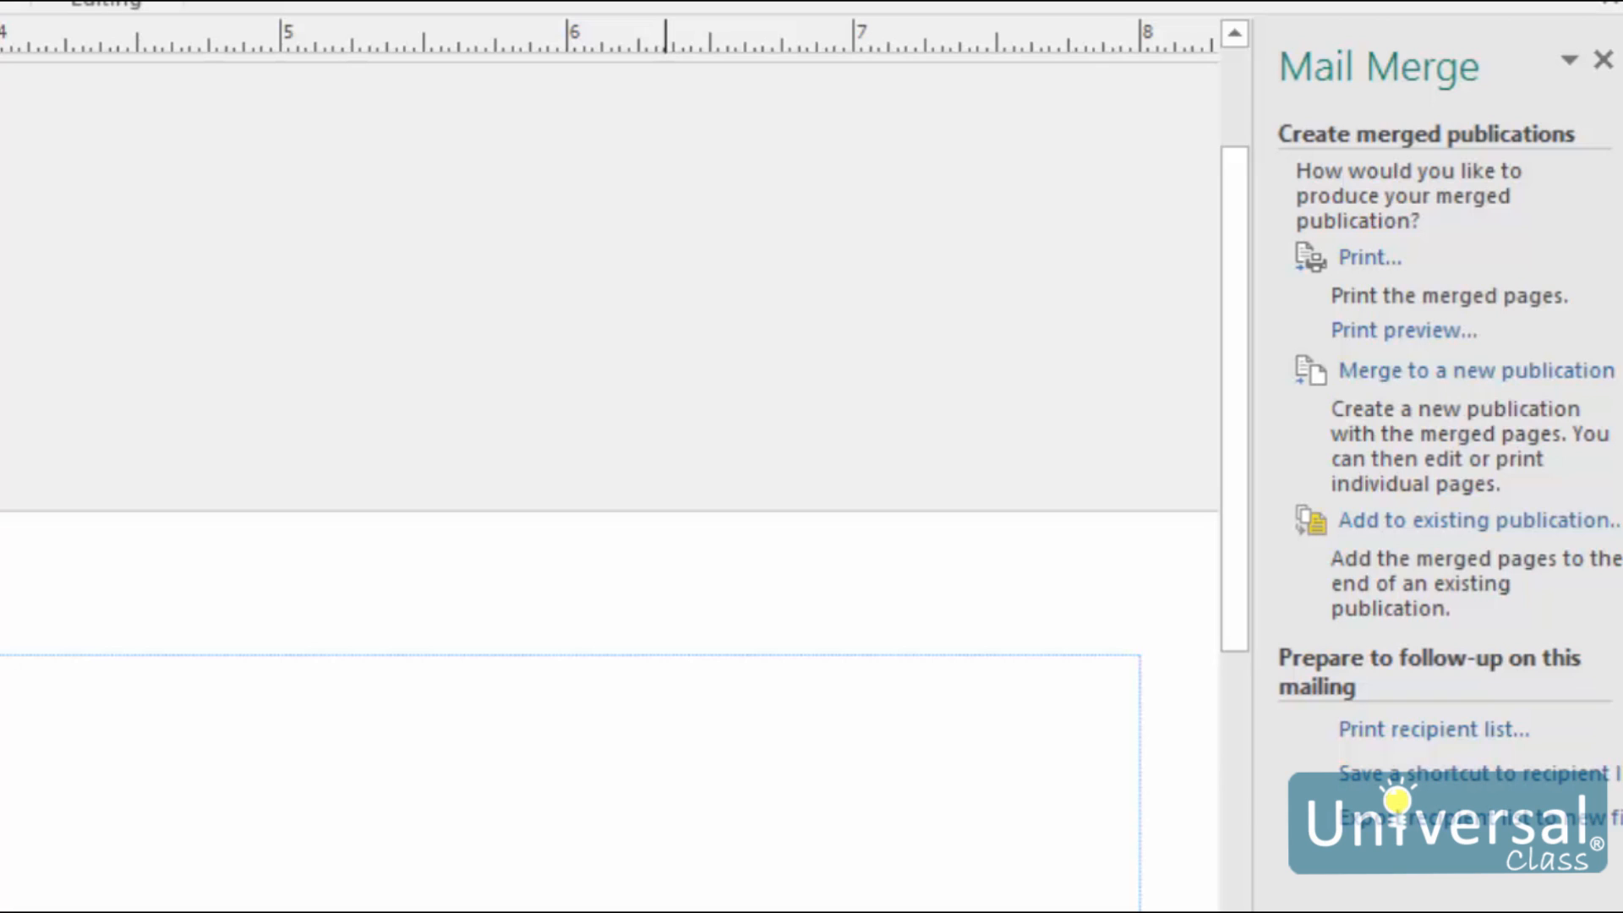
click(1418, 333)
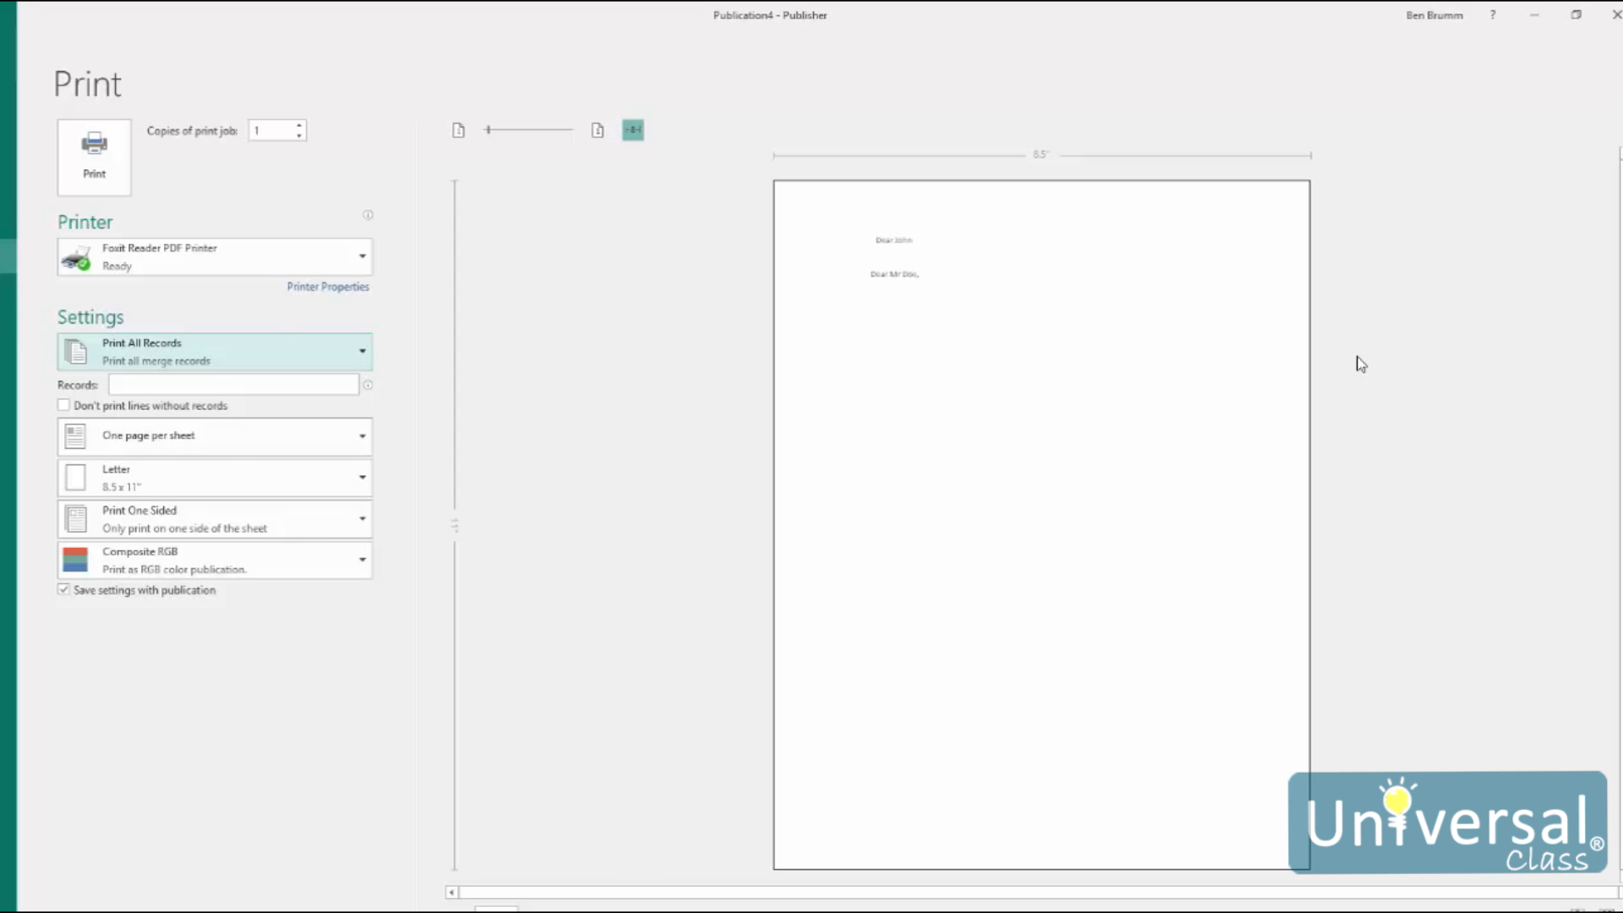
click(2, 43)
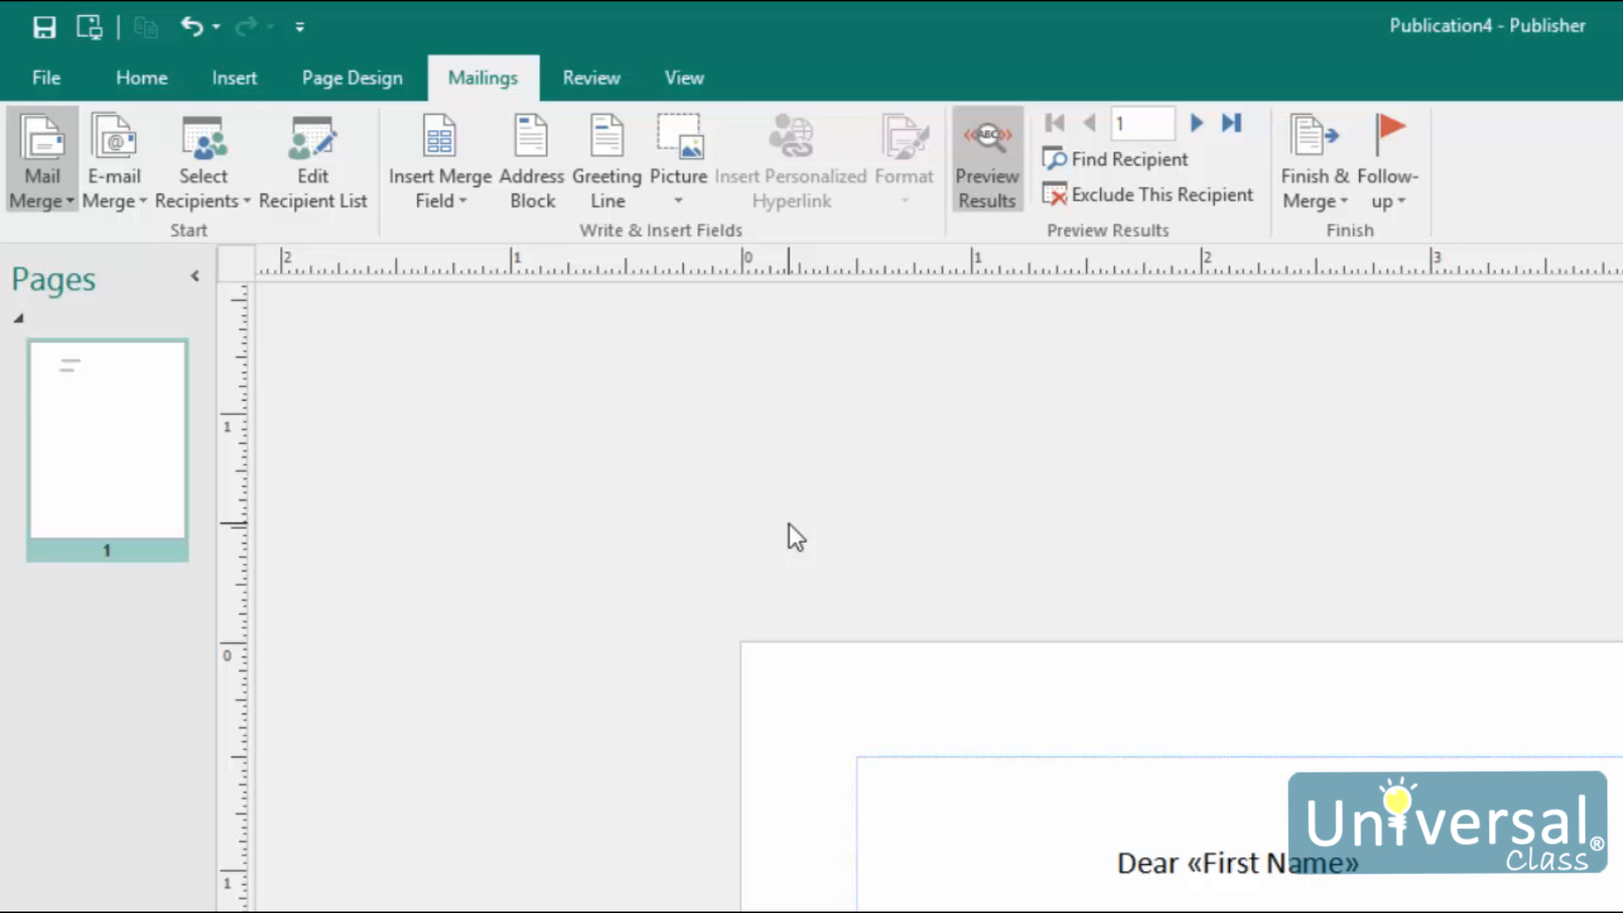
Search the online templates for new publications with the term "labels"
click(39, 69)
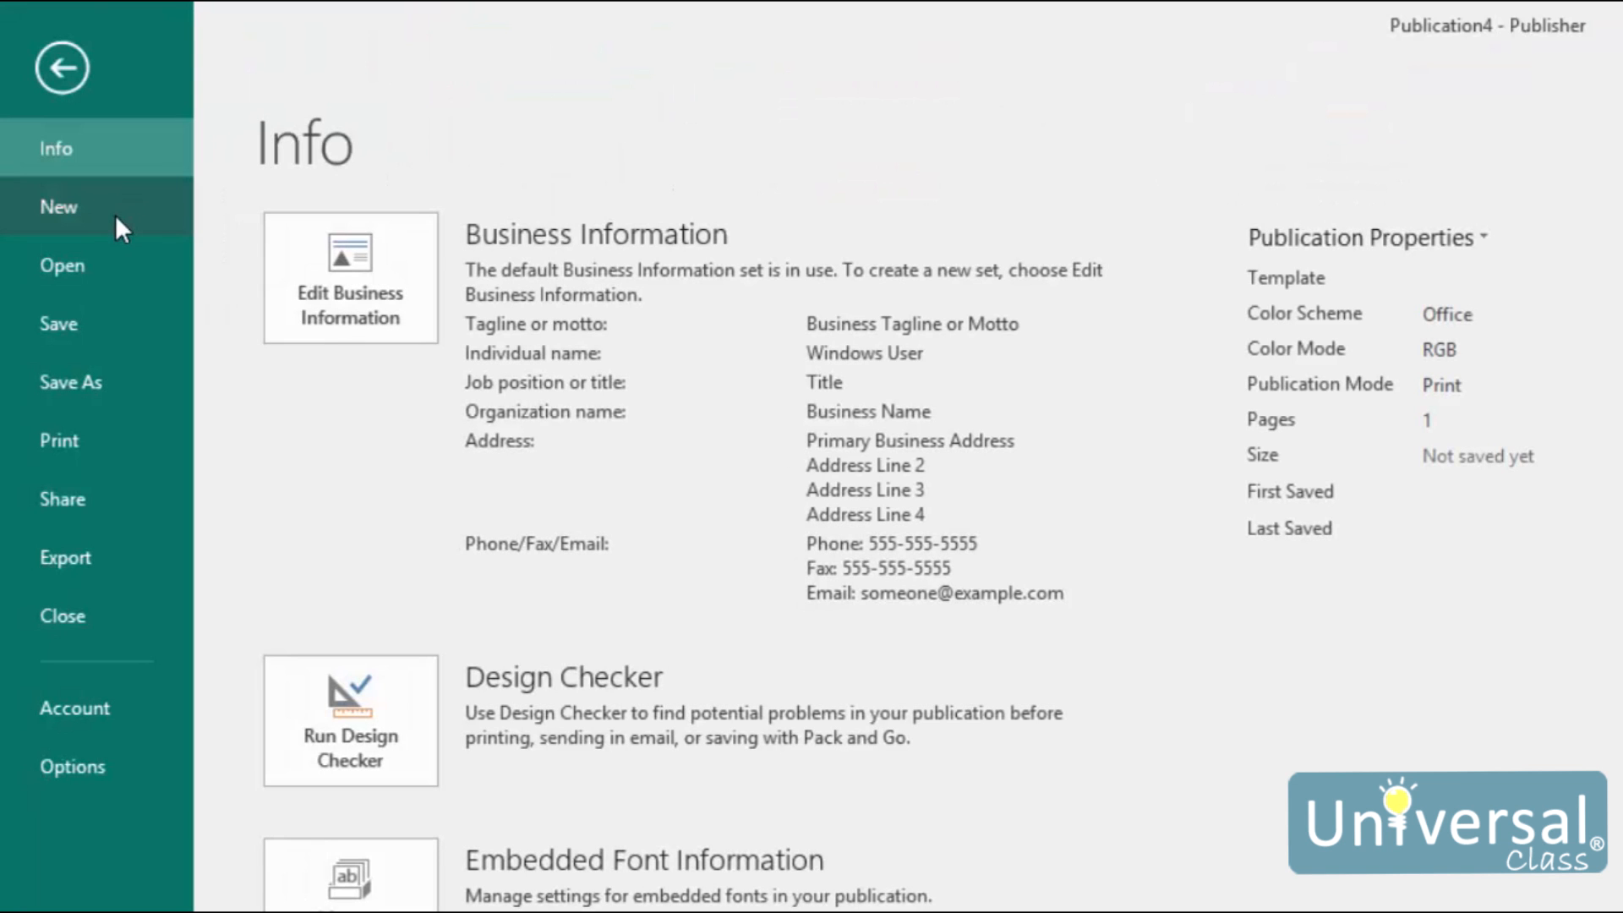
click(115, 215)
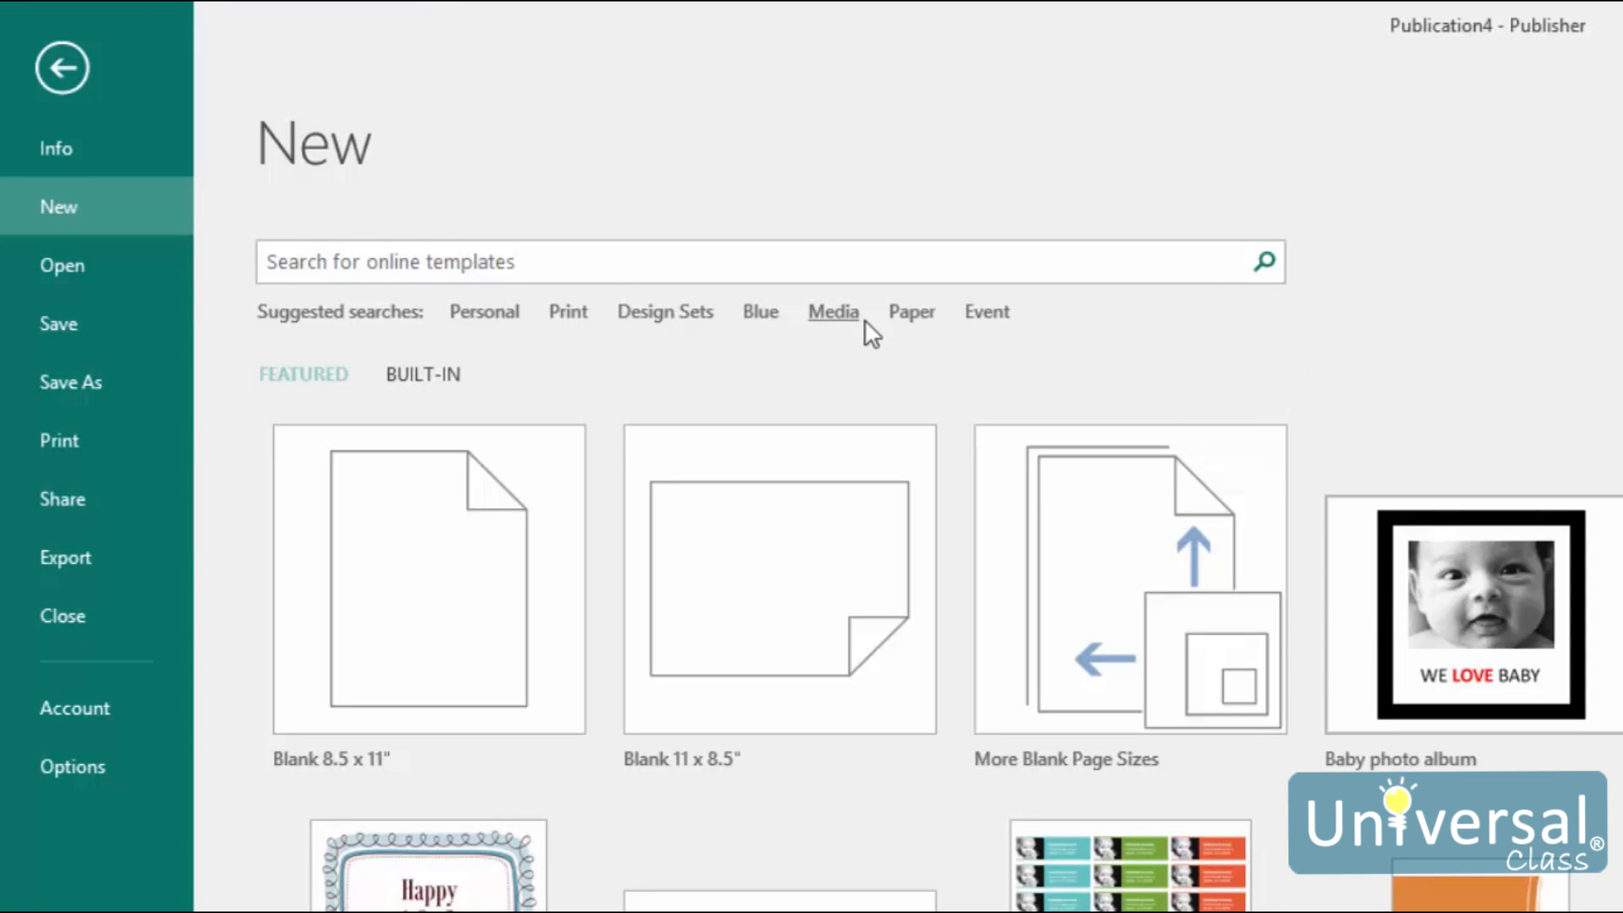
click(553, 265)
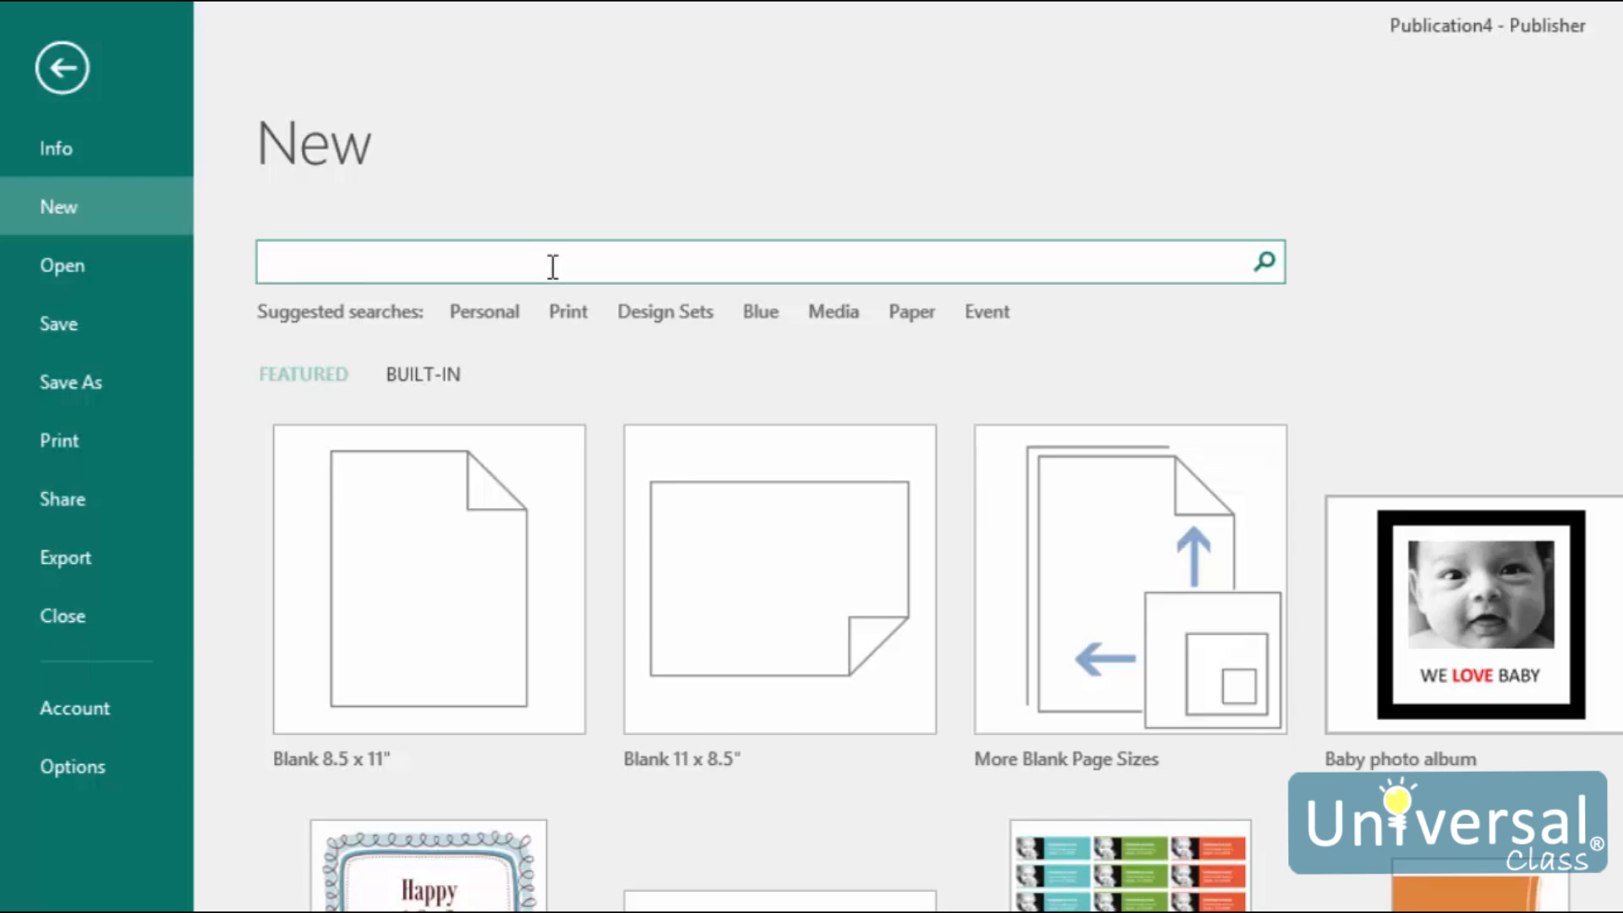
text(labels)
key(Return)
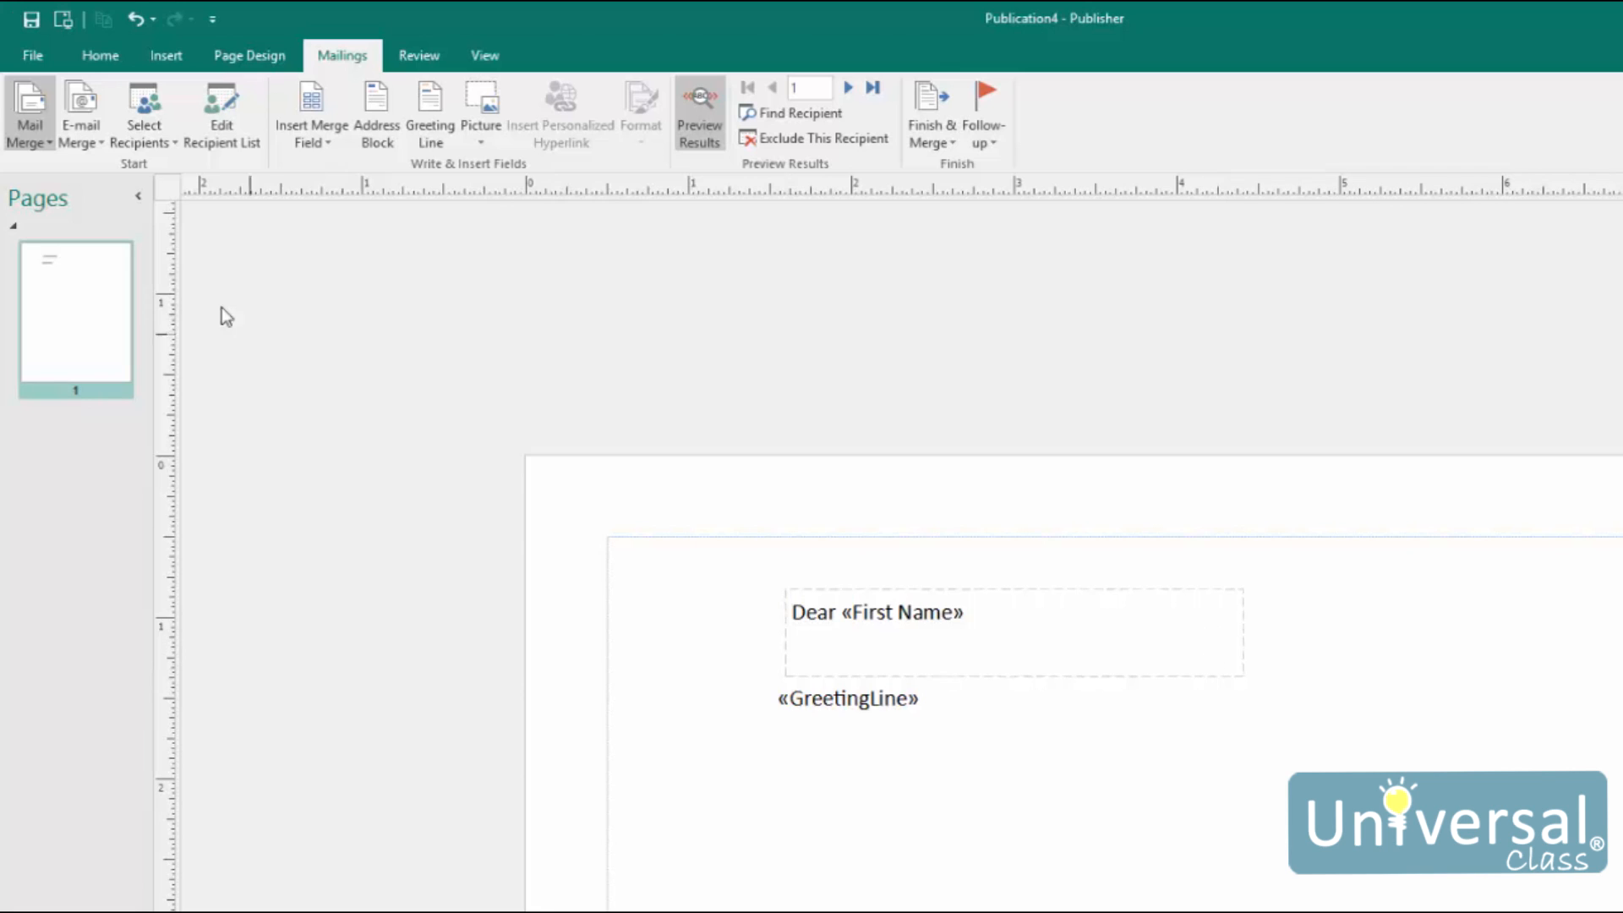
Review the publication's embedded font settings, select the Calibri entry, and accept the settings
click(32, 58)
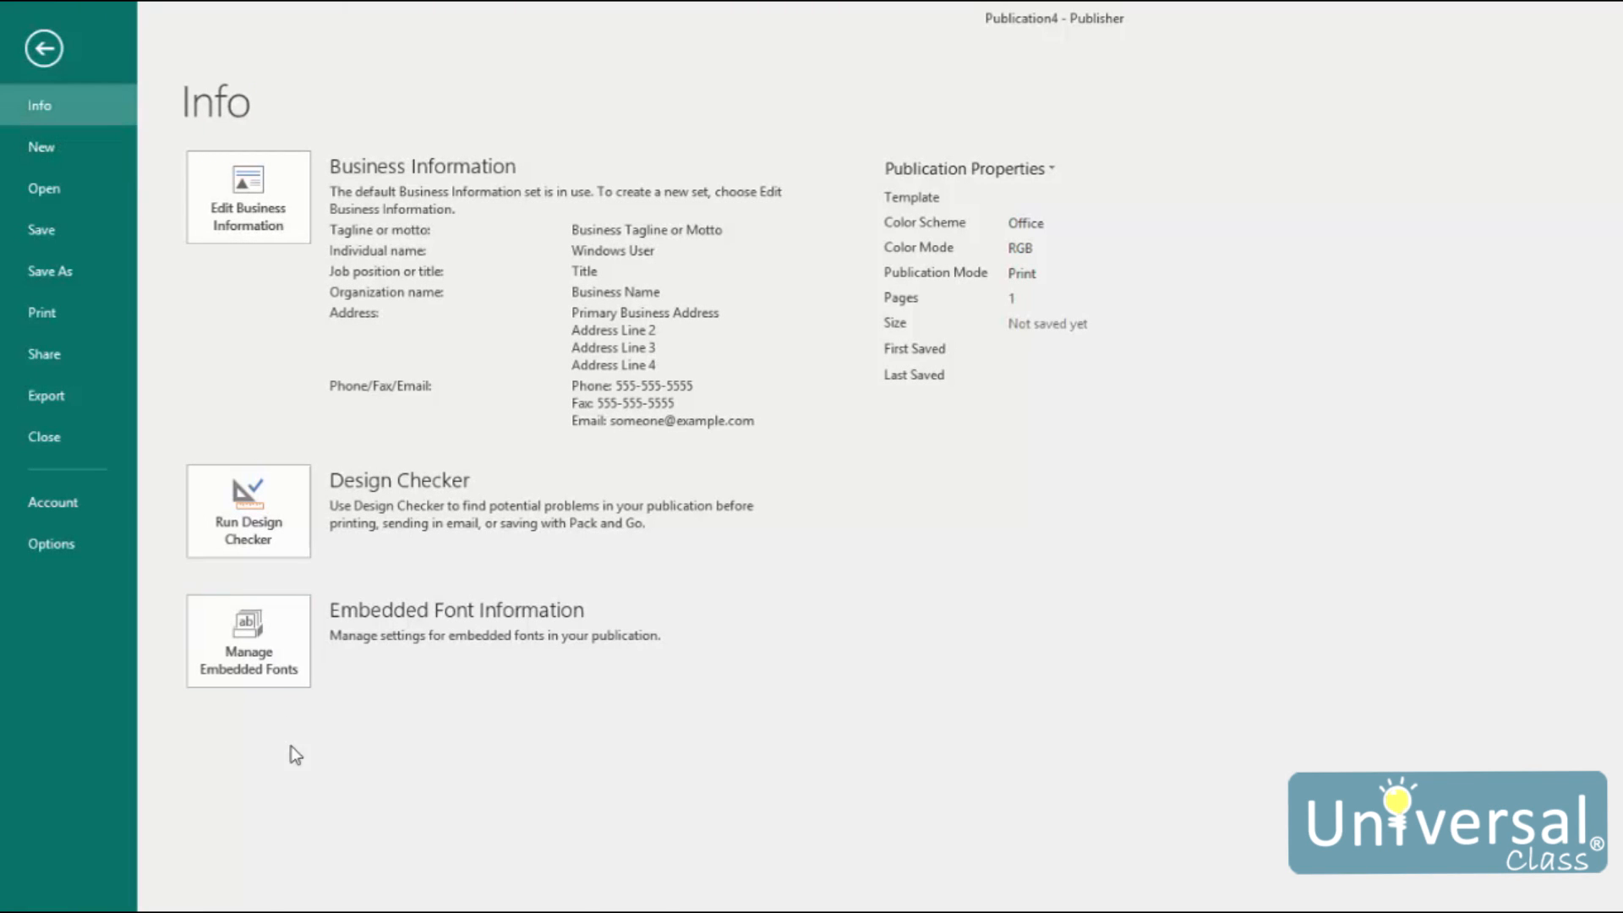
click(286, 670)
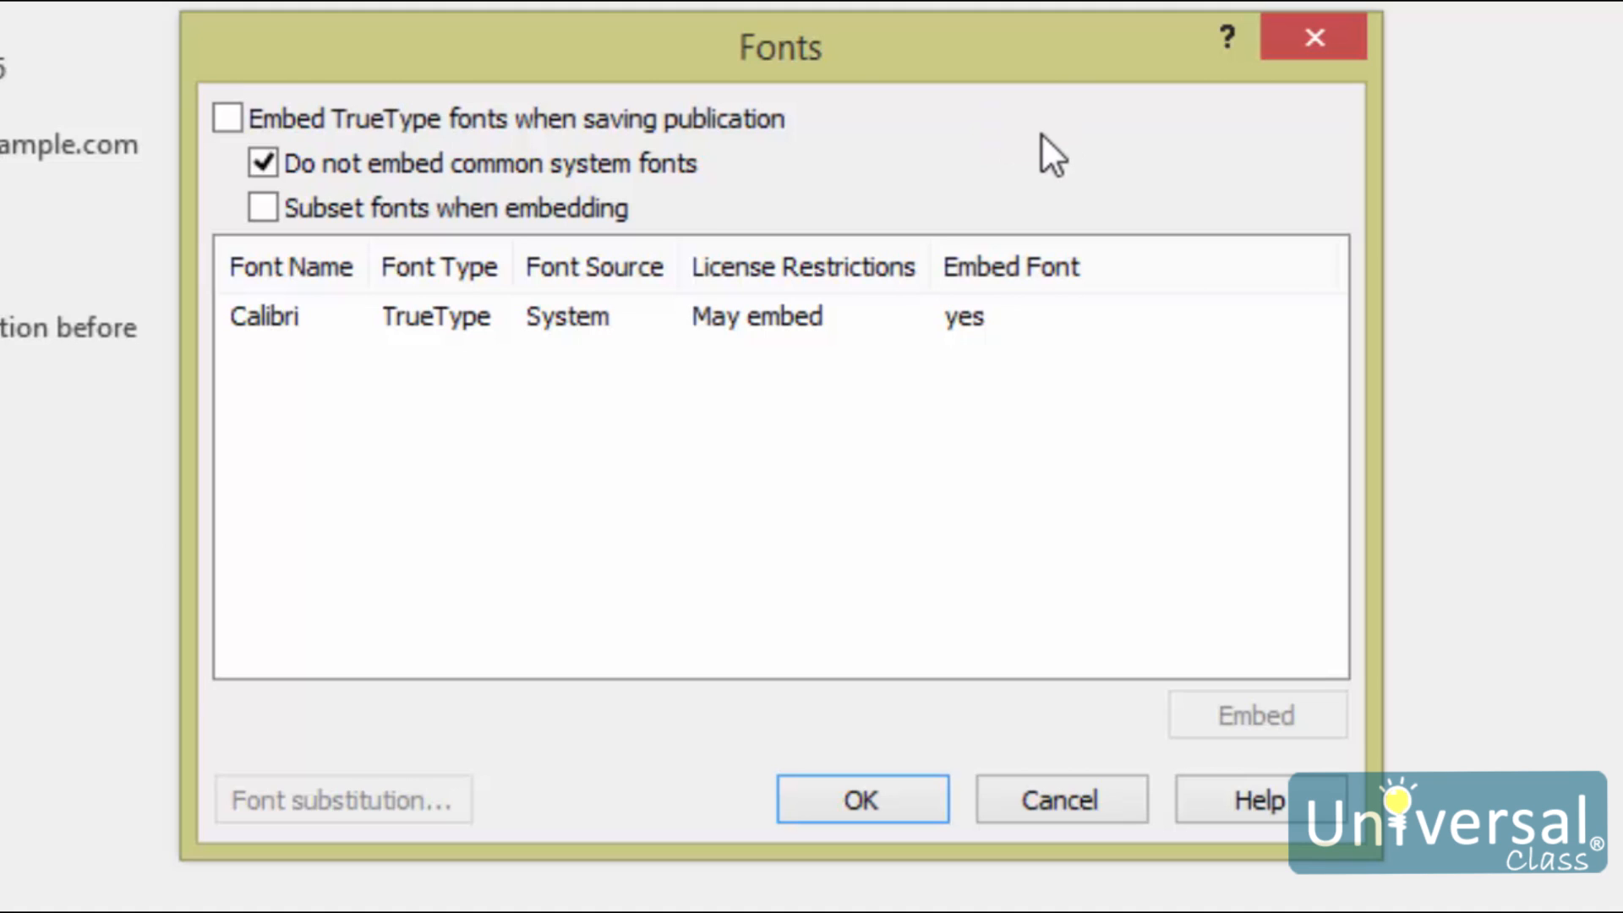
click(541, 317)
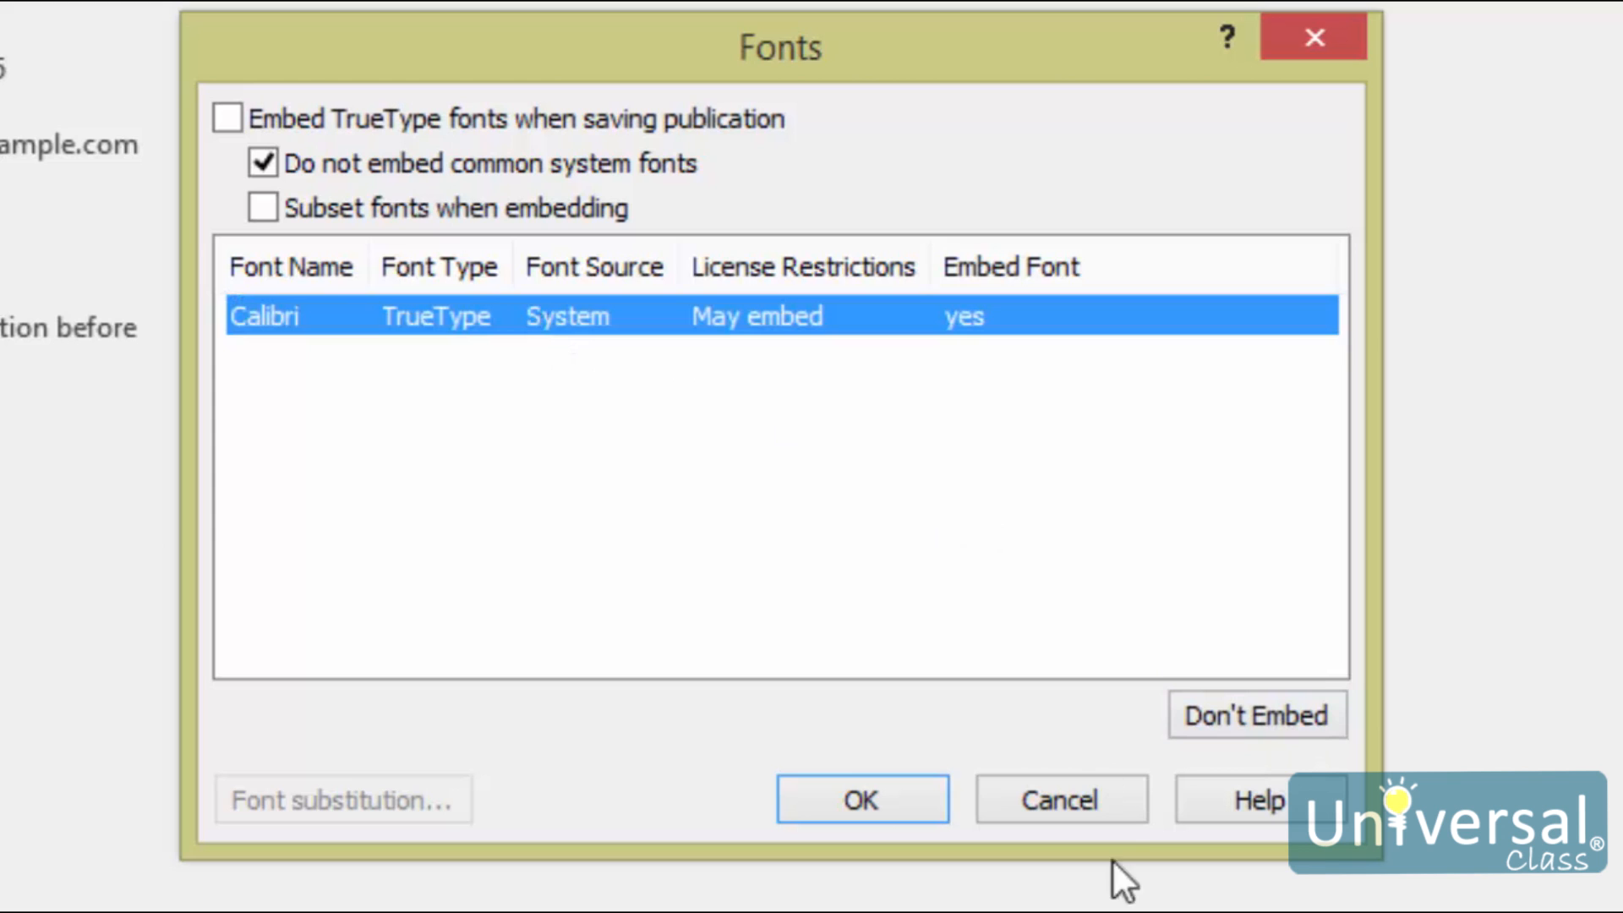
click(862, 800)
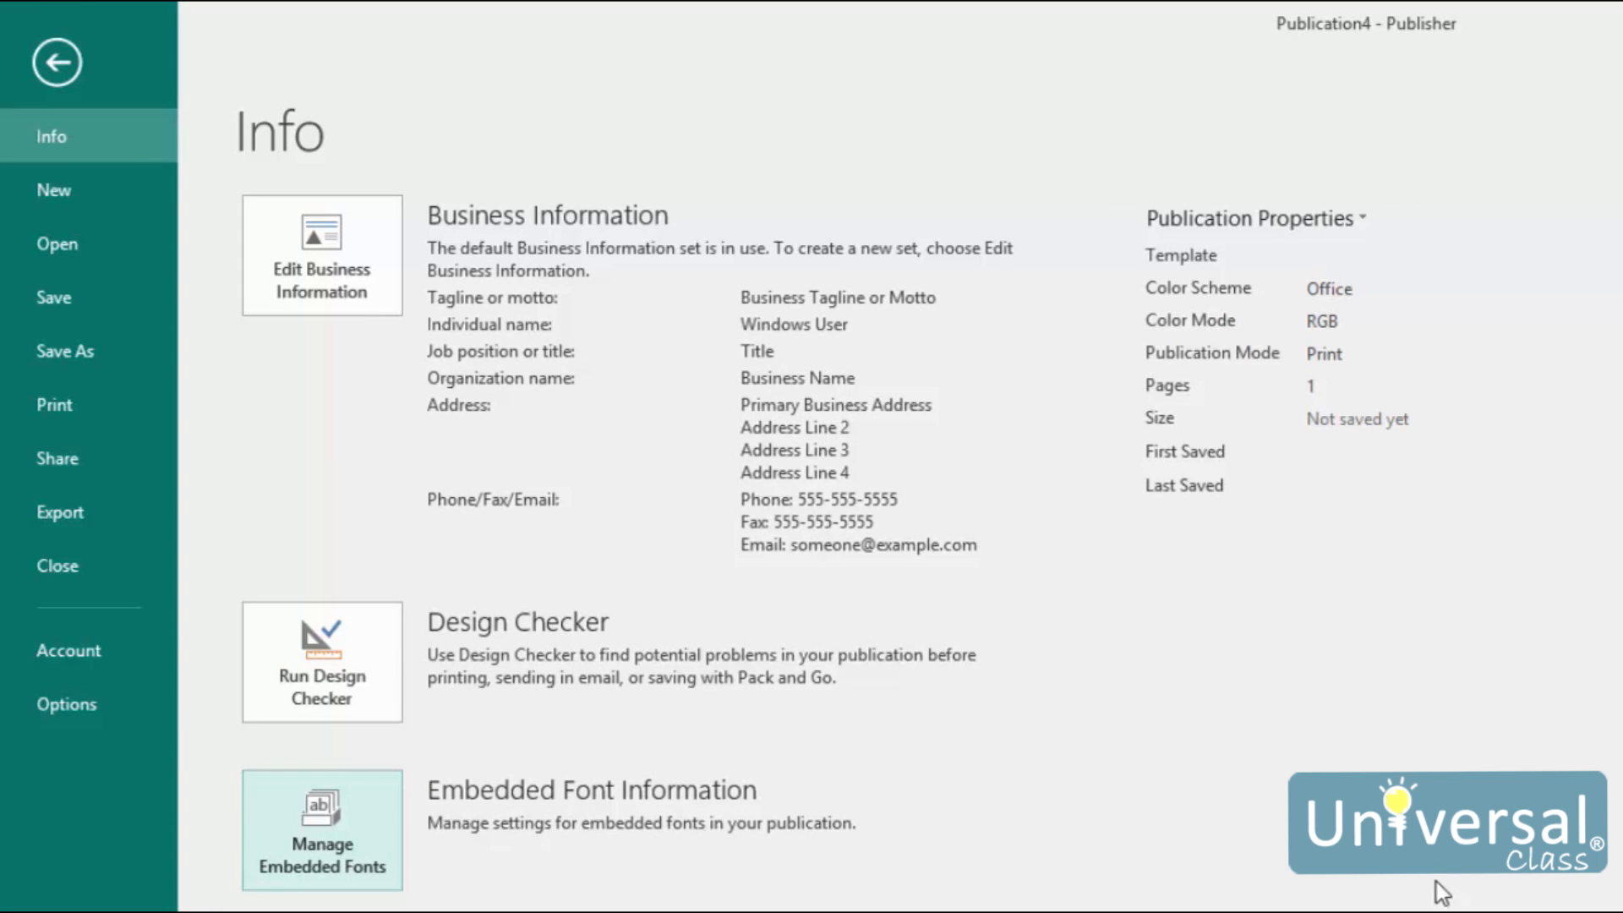
Save a new business information set named Custom 1 with the default details, and close the business information without updating the publication
click(73, 145)
click(291, 261)
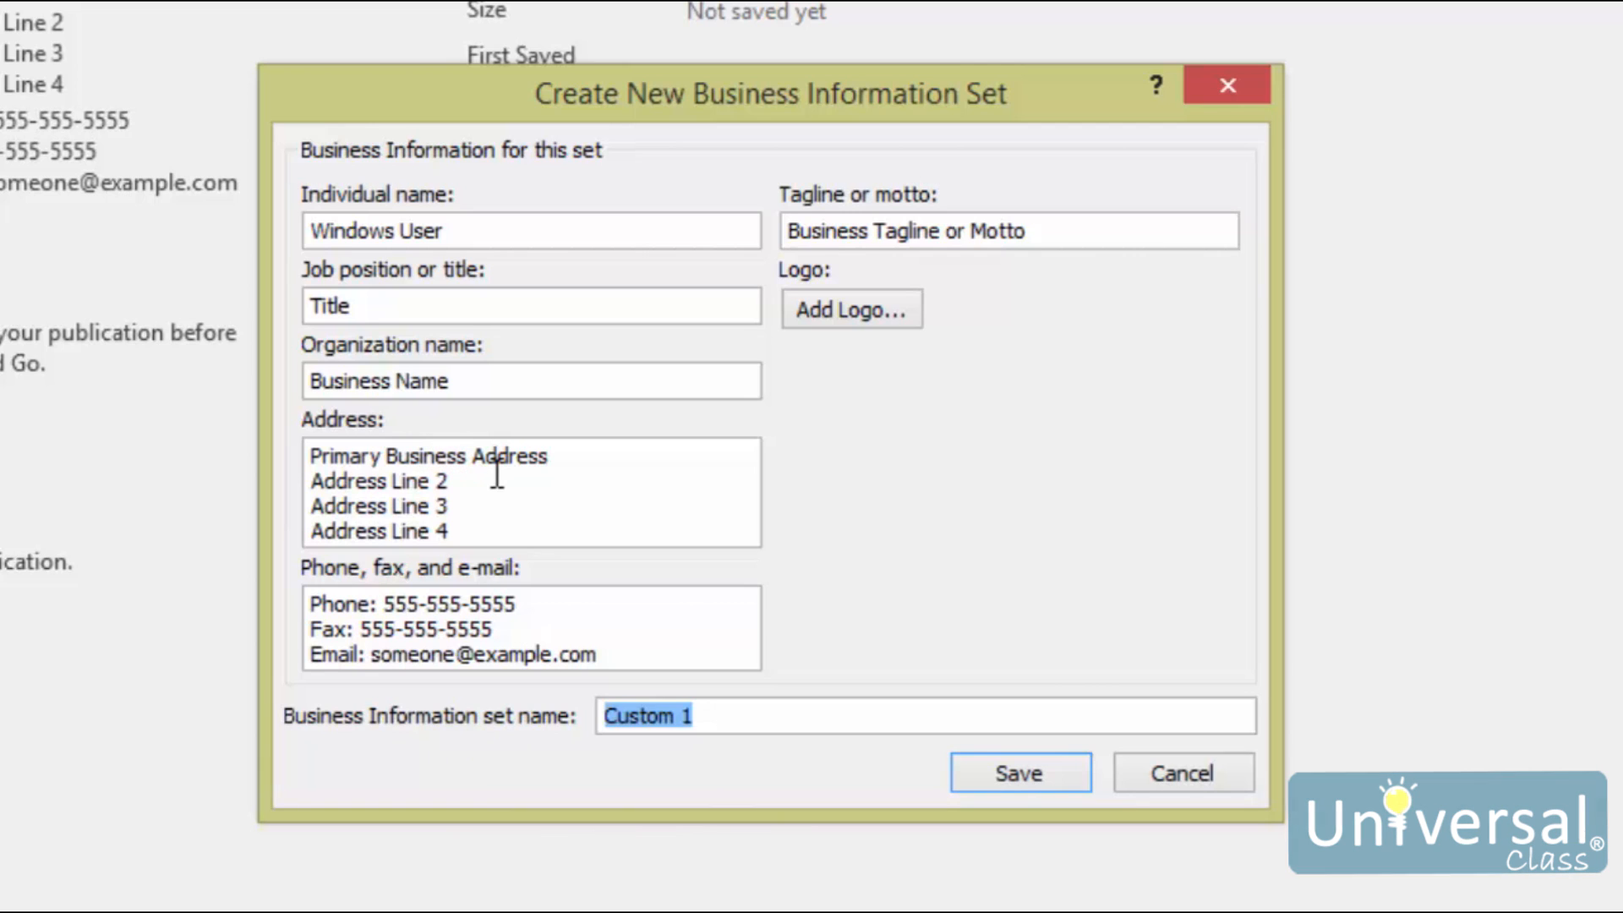
click(983, 776)
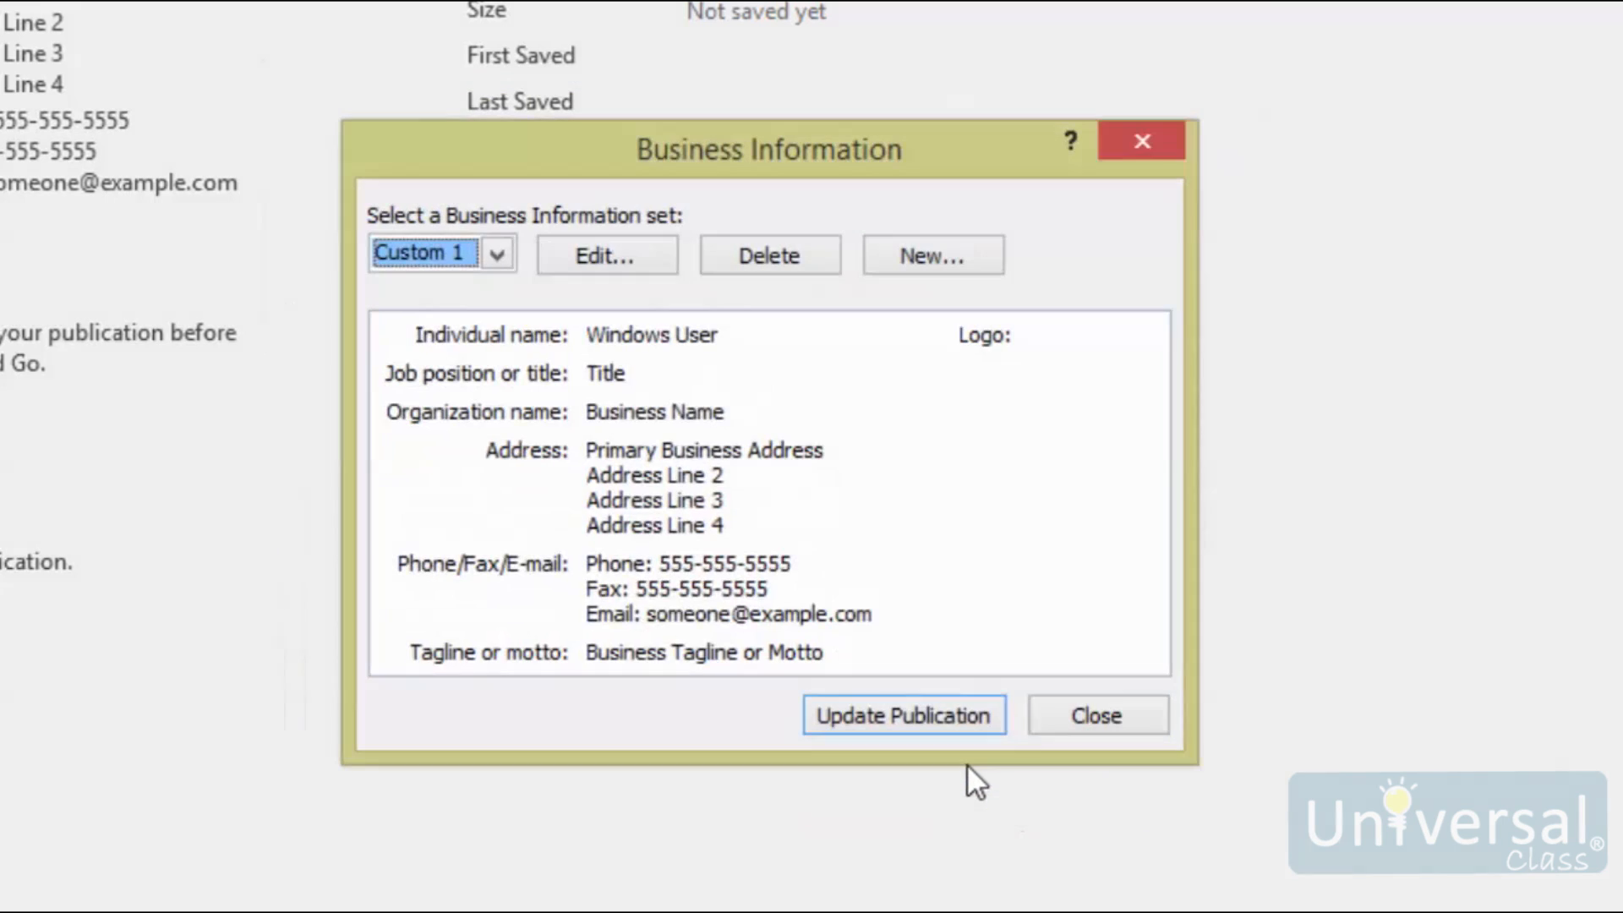
click(1104, 716)
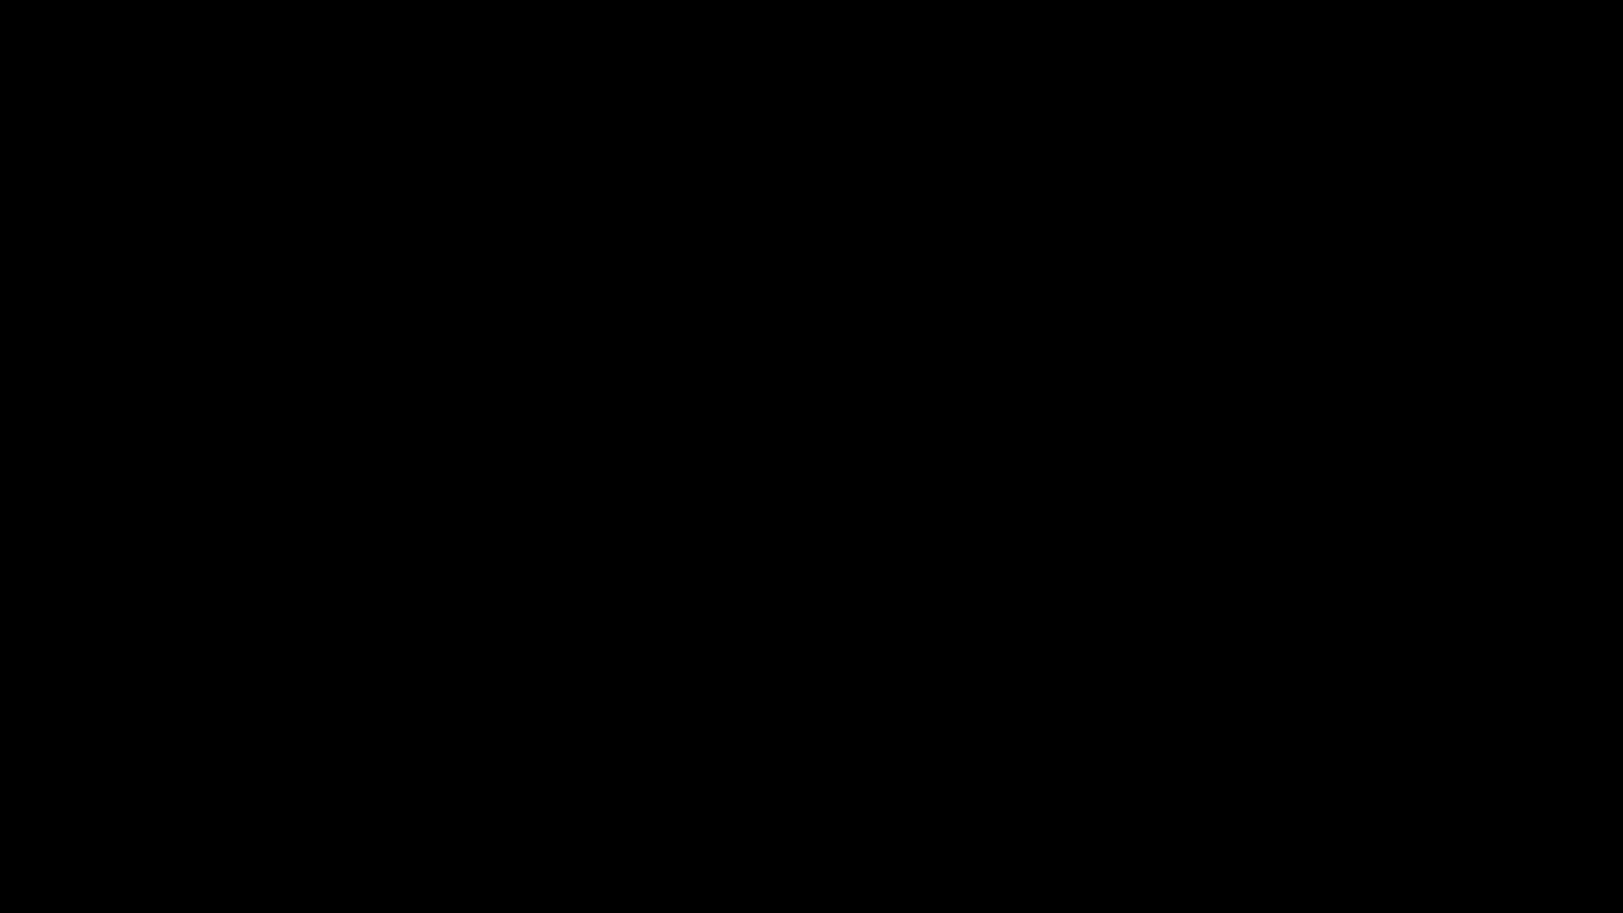